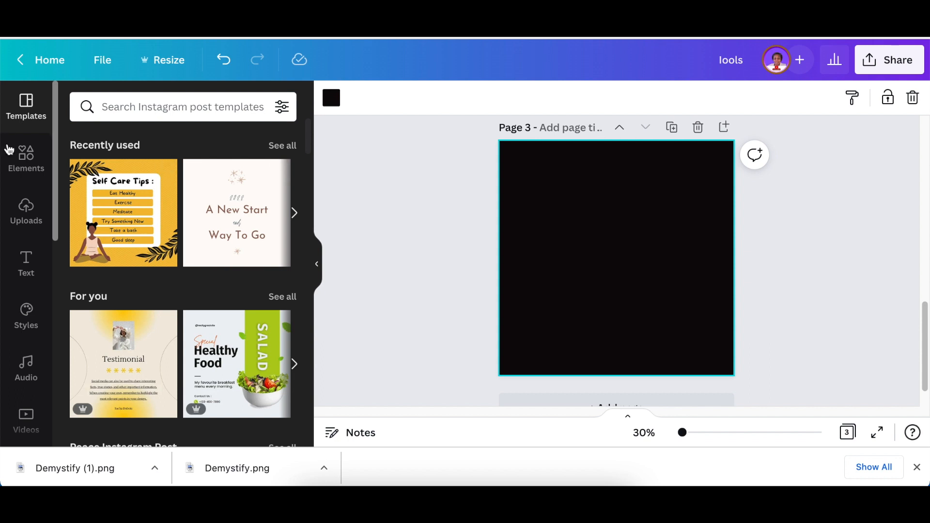
Step: Search the elements library for "tools" graphics and add the recently used red toolbox graphic to page 3
left_click(31, 163)
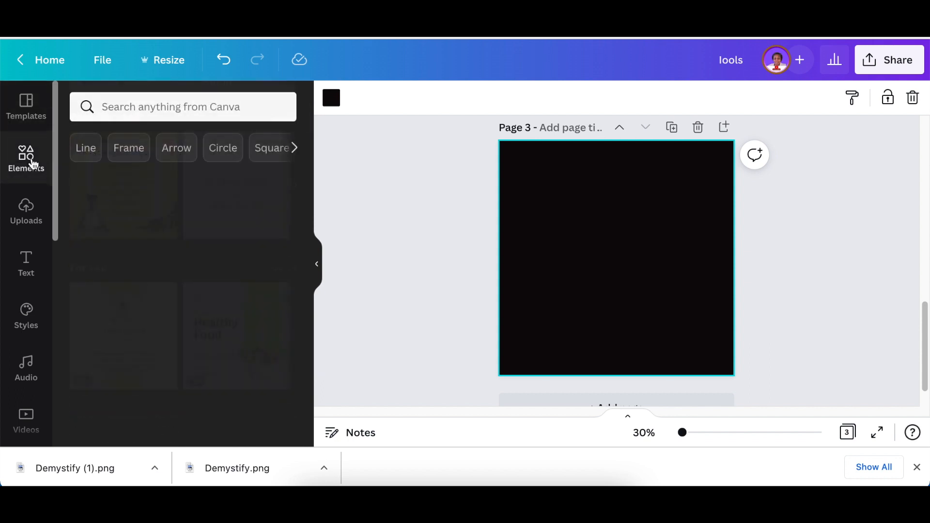
left_click(120, 107)
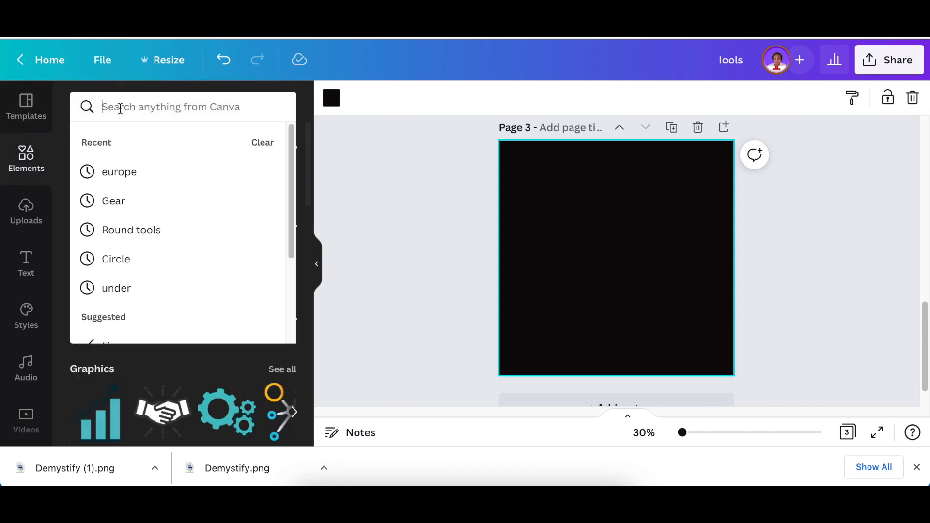
type("tools")
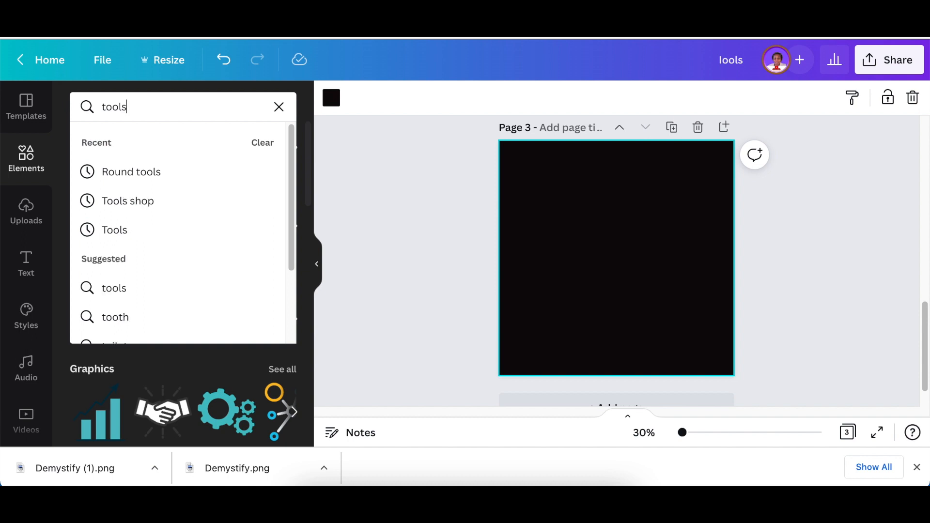
key("Return")
left_click(167, 146)
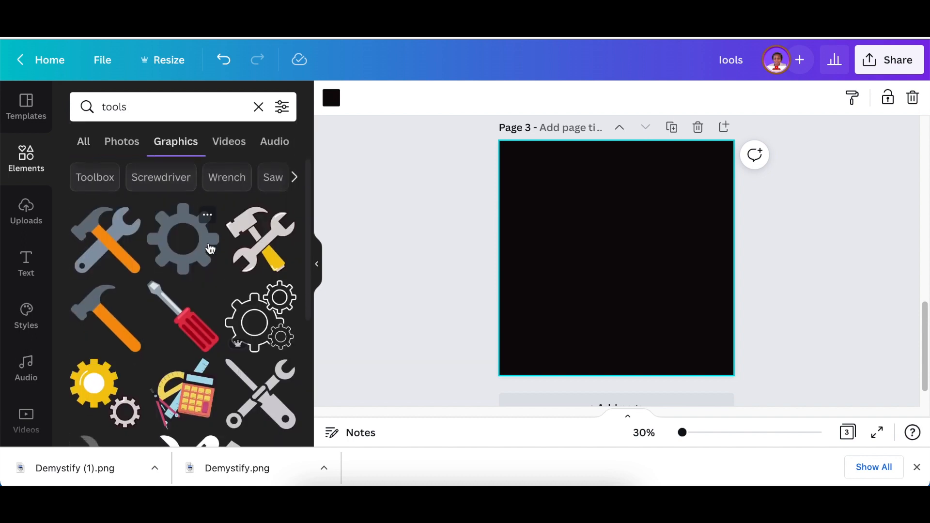
scroll(210, 249, "down", 5)
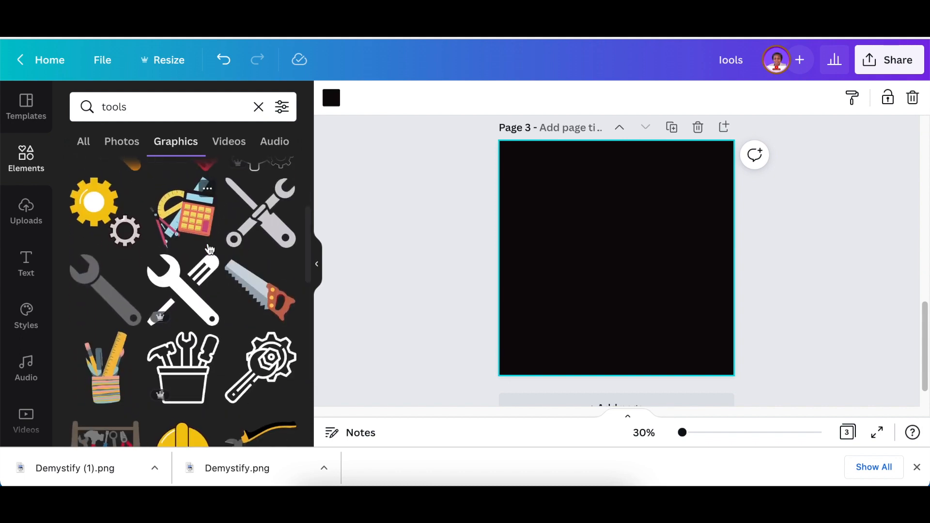
scroll(210, 249, "up", 6)
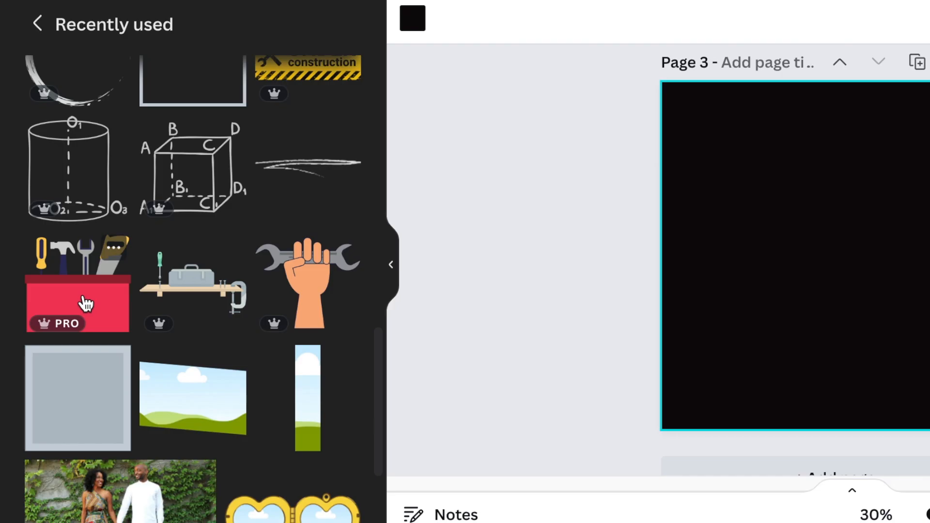
left_click(83, 301)
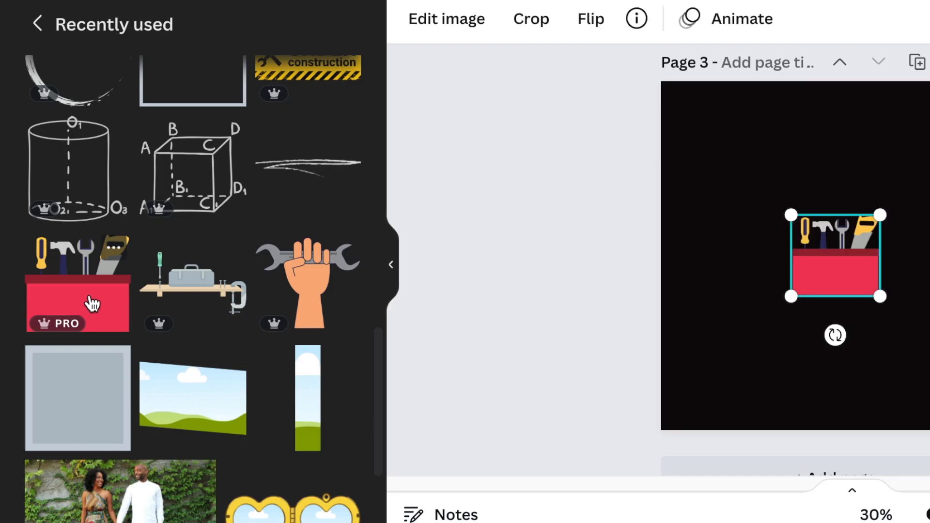
Step: Check the toolbox graphic's details, then shrink it and shift it towards the page's right side
left_click(638, 20)
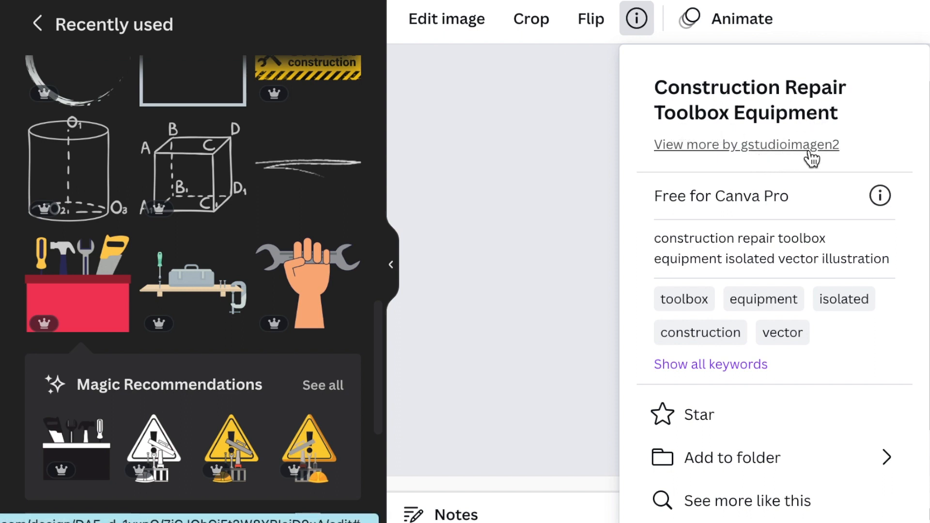
left_click(927, 139)
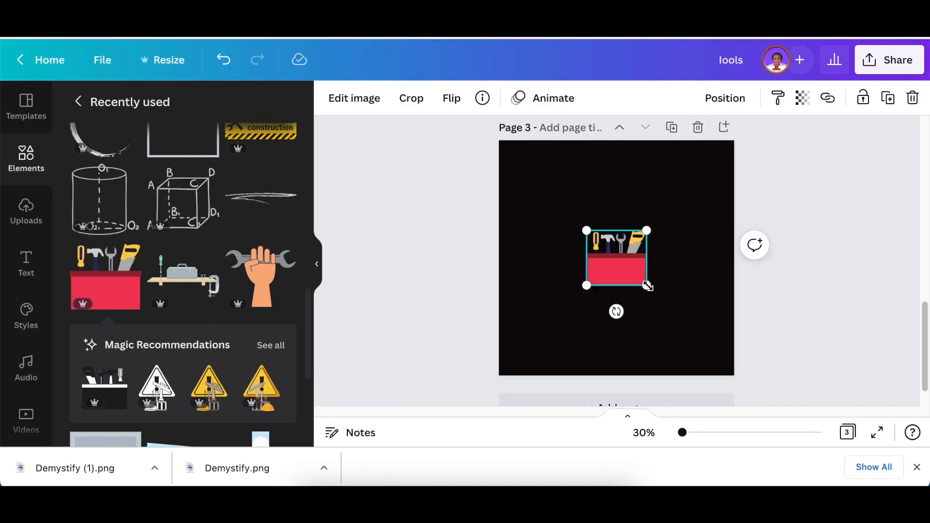
left_click_drag(878, 293, 860, 277)
left_click_drag(634, 272, 670, 270)
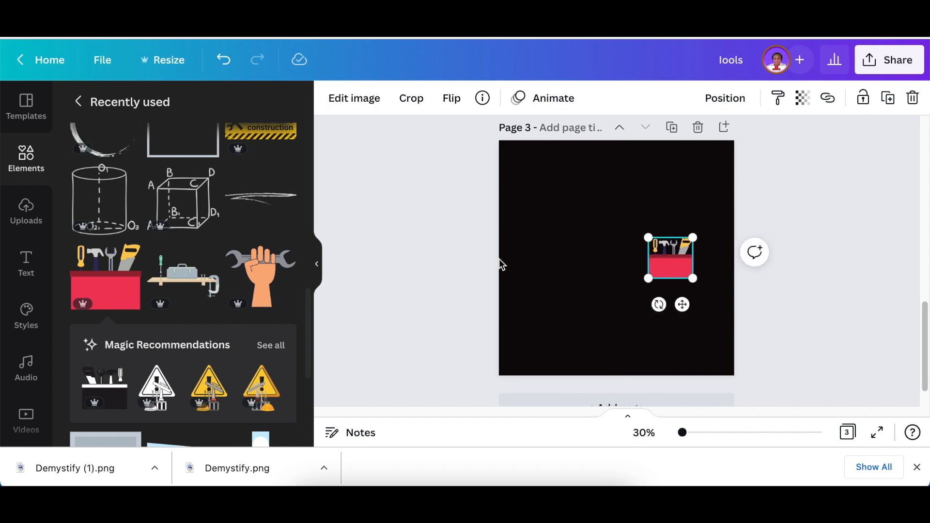
Step: Add a text box to the black page and set its font to Wire One
left_click(469, 260)
key("t")
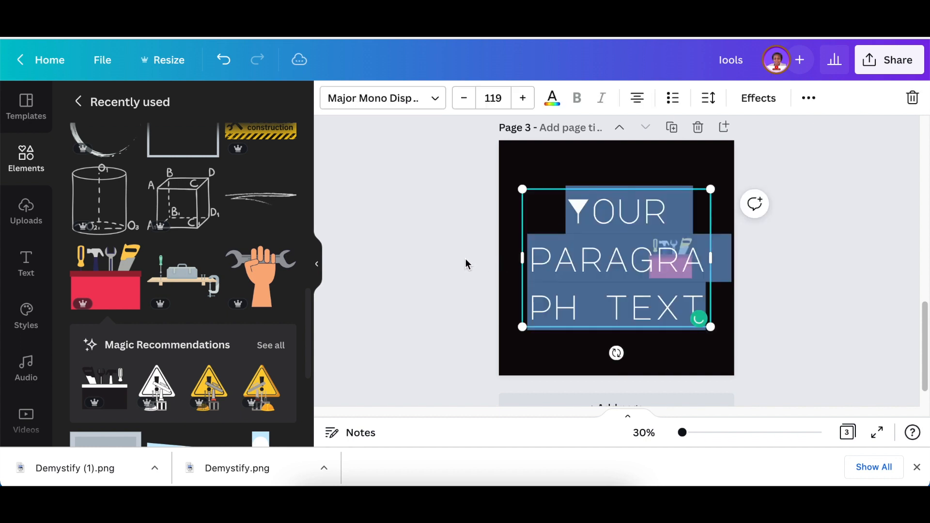
left_click(436, 101)
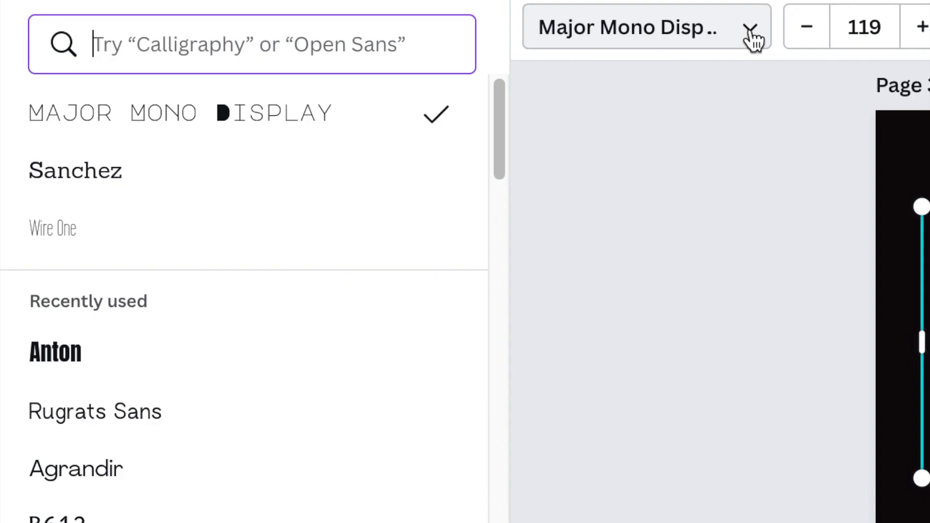
left_click(96, 247)
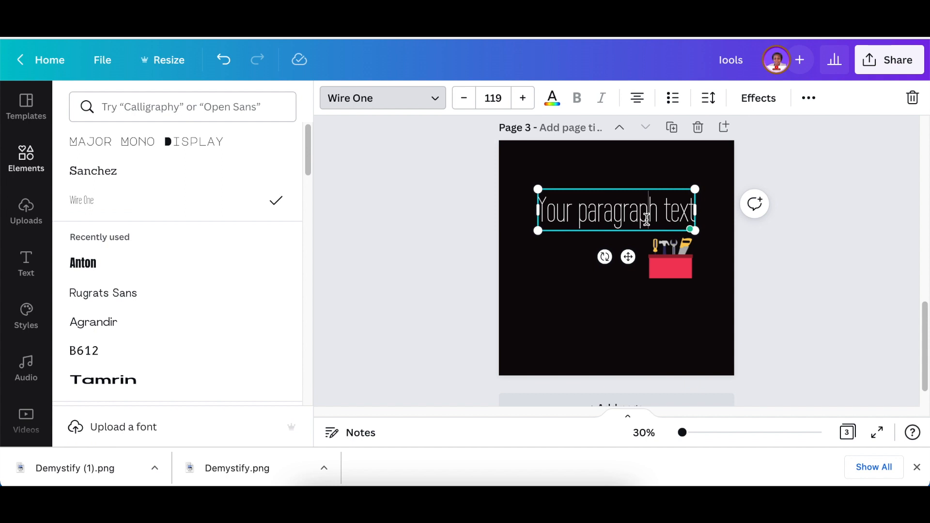
Step: Replace the placeholder text with "AJ's" and place it above the toolbox
key("ctrl+a")
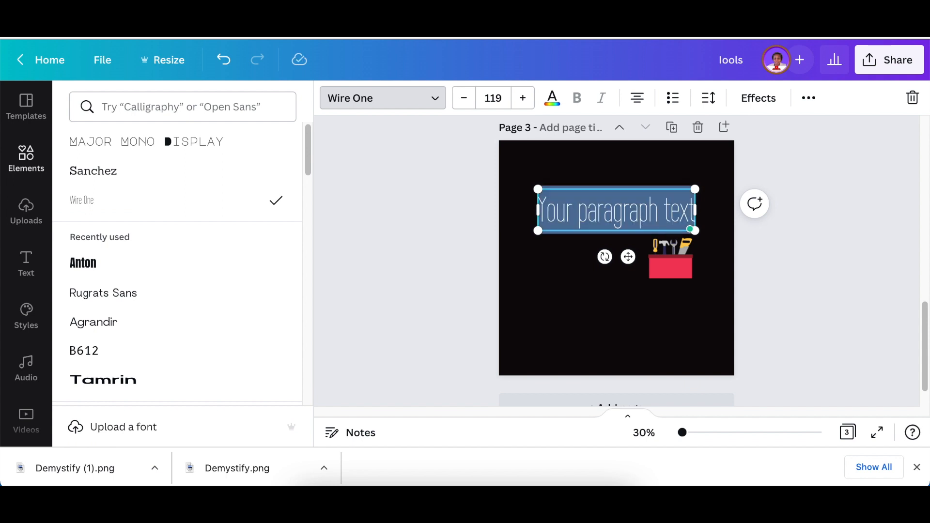
key("BackSpace")
type("A")
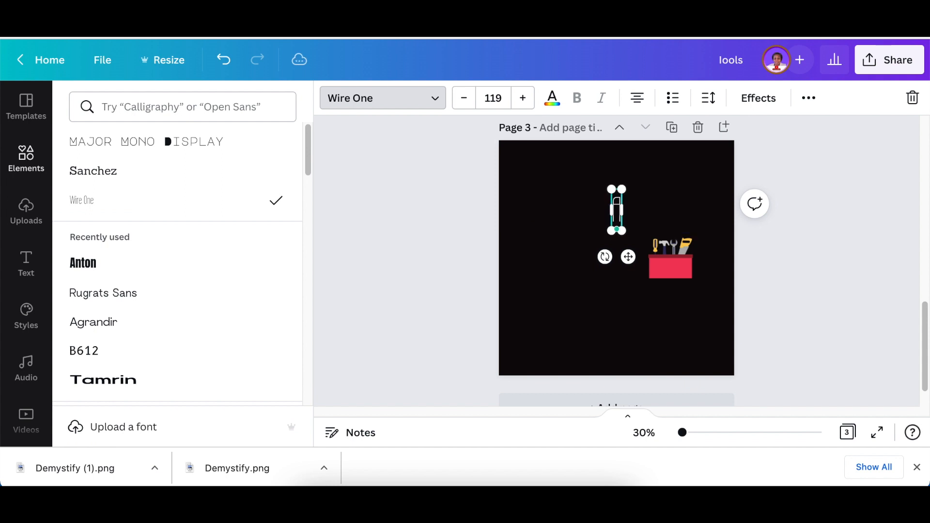
type("J's")
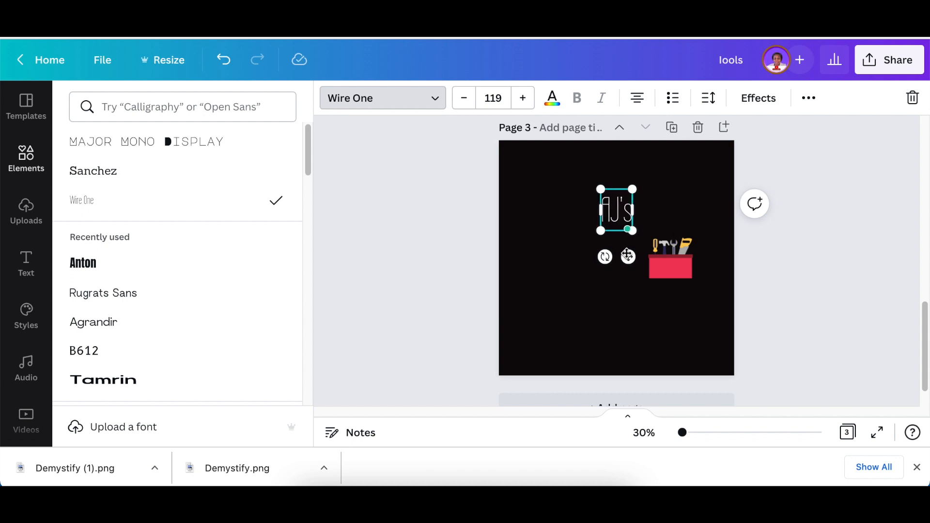
left_click_drag(628, 256, 652, 237)
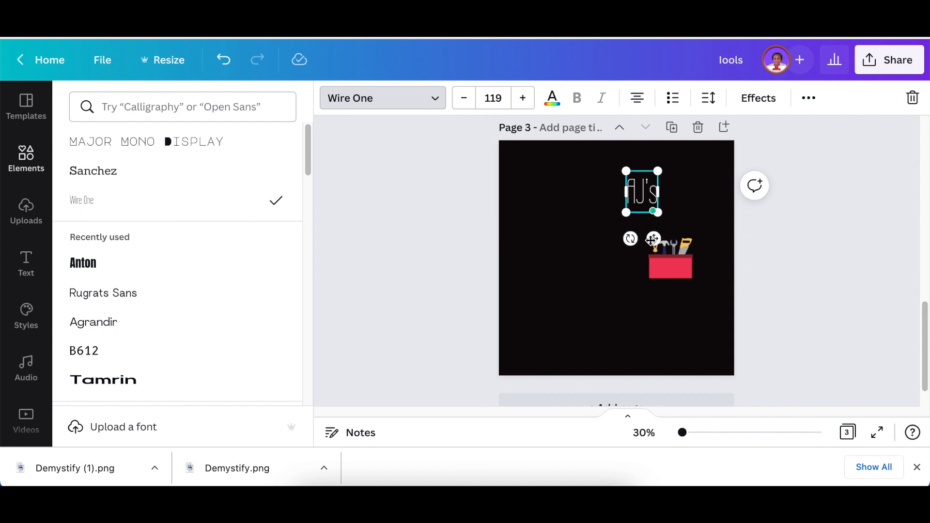
Step: Duplicate the "AJ's" text, place the copy beside the toolbox and enlarge it to about font size 342
left_click(646, 212)
left_click(646, 198)
left_click(650, 199)
key("super+d")
left_click_drag(660, 242, 596, 277)
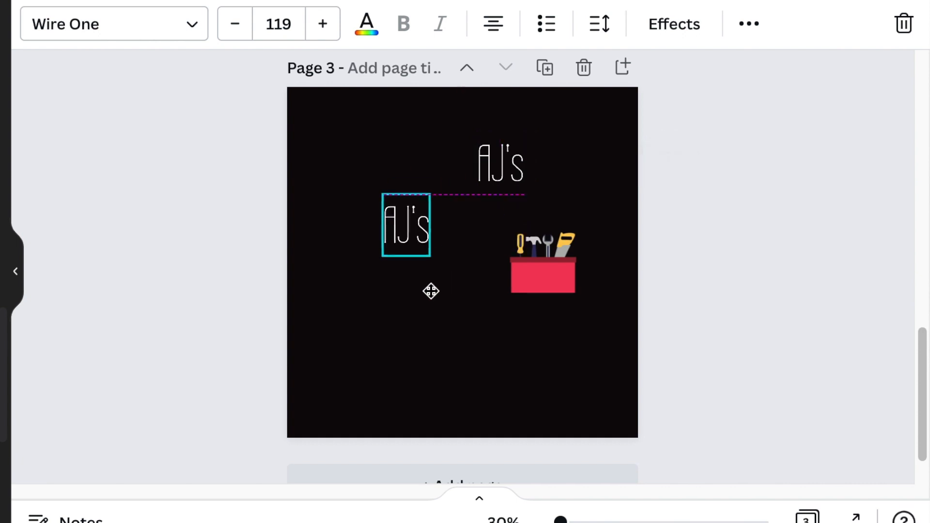
left_click_drag(431, 291, 423, 298)
left_click_drag(426, 201, 509, 87)
left_click_drag(471, 230, 420, 299)
Step: Replace the enlarged copy's text with "TOOLS" and space it, the toolbox and "AJ's" clear of one another
left_click_drag(513, 290, 512, 311)
double_click(430, 261)
type("TOOLS")
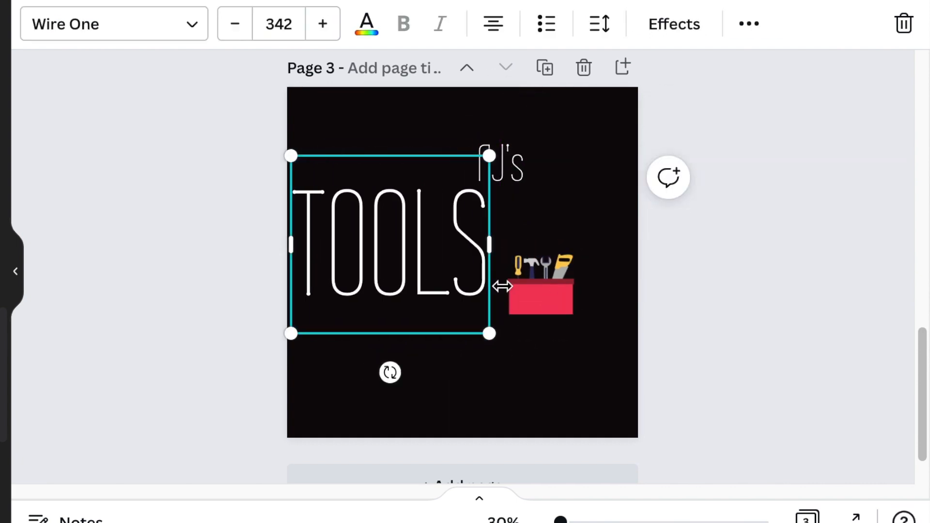
left_click(664, 316)
left_click_drag(420, 254, 432, 279)
left_click_drag(519, 268, 511, 275)
left_click(721, 426)
left_click_drag(486, 158, 497, 148)
Step: Retype the ending of "TOOLS" in lowercase so the word reads "Tools"
left_click(350, 286)
left_click_drag(350, 286, 491, 273)
type("ools")
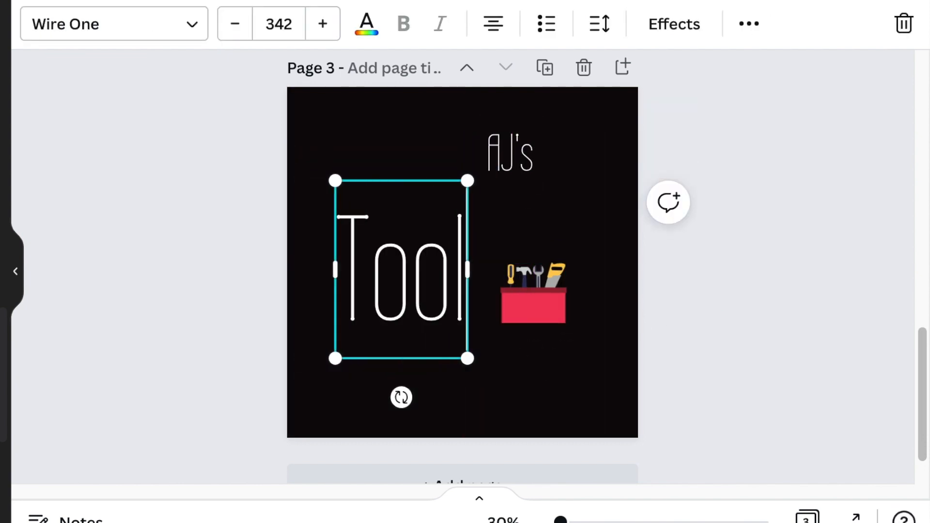
left_click(643, 349)
Step: Move "AJ's" just above the double o of "Tools", between the T and the l
scroll(504, 322, "up", 5)
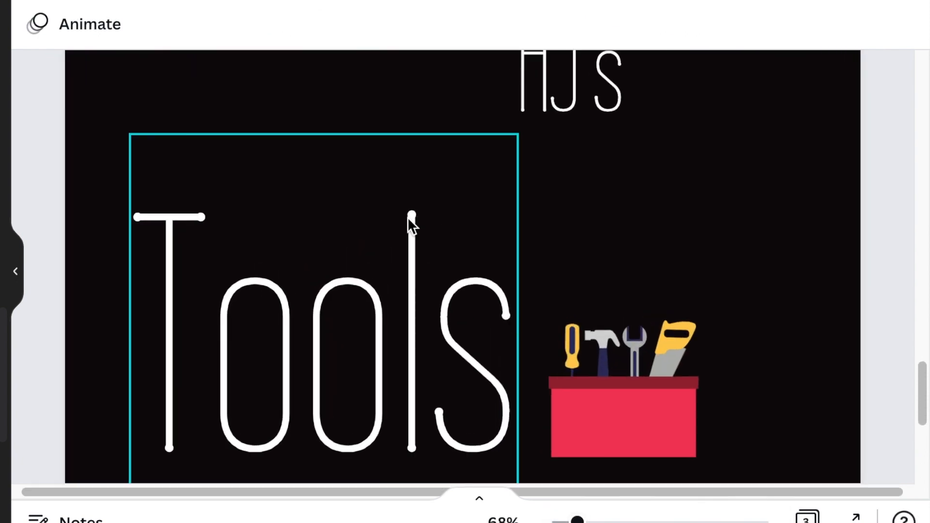
scroll(474, 425, "down", 5)
left_click_drag(526, 160, 402, 228)
key("Down")
key("Down")
key("Down")
key("Down")
key("Down")
key("Down")
key("Down")
key("Down")
key("Down")
key("Down")
key("Down")
key("Down")
key("Right")
key("Right")
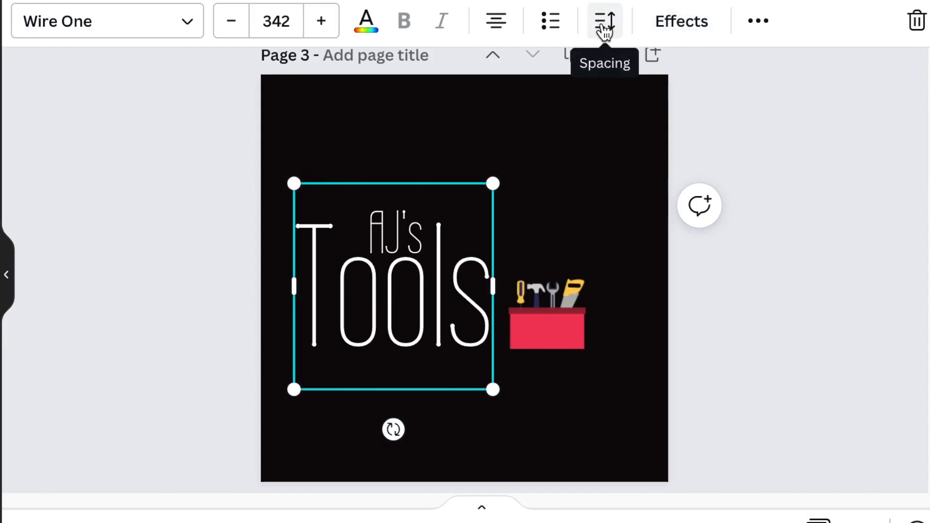
Step: Tighten the letter spacing of the "Tools" text to -35
left_click(613, 28)
left_click_drag(667, 124, 656, 120)
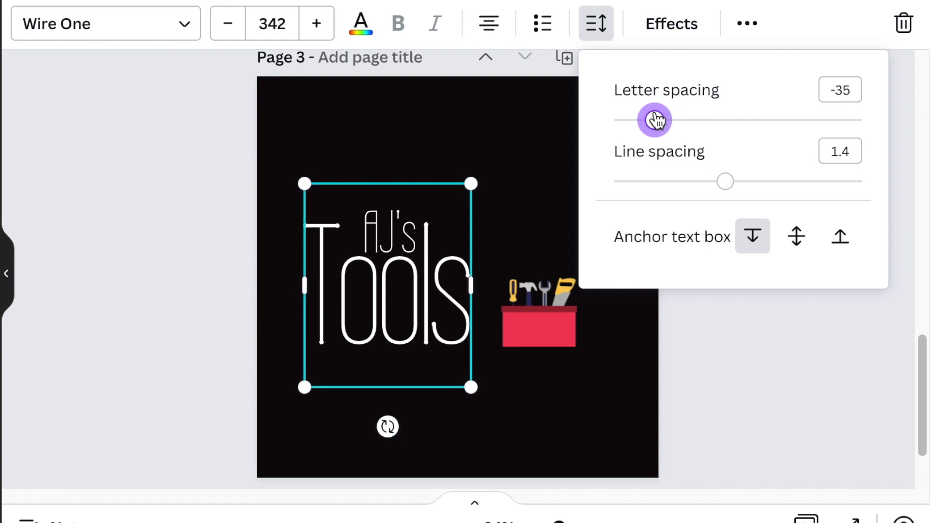
left_click(203, 148)
left_click(236, 177)
Step: Place the toolbox right beside the s of "Tools" and enlarge it slightly
left_click(571, 308)
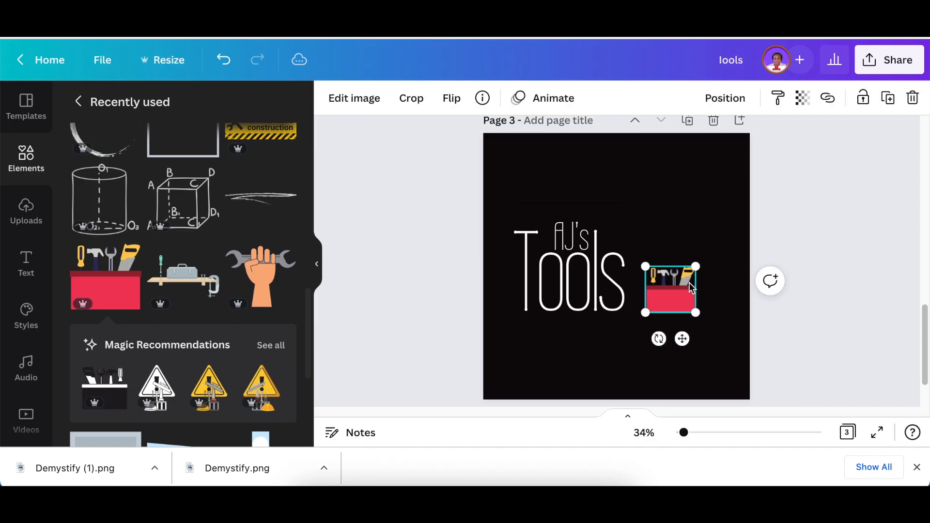
left_click_drag(692, 289, 686, 261)
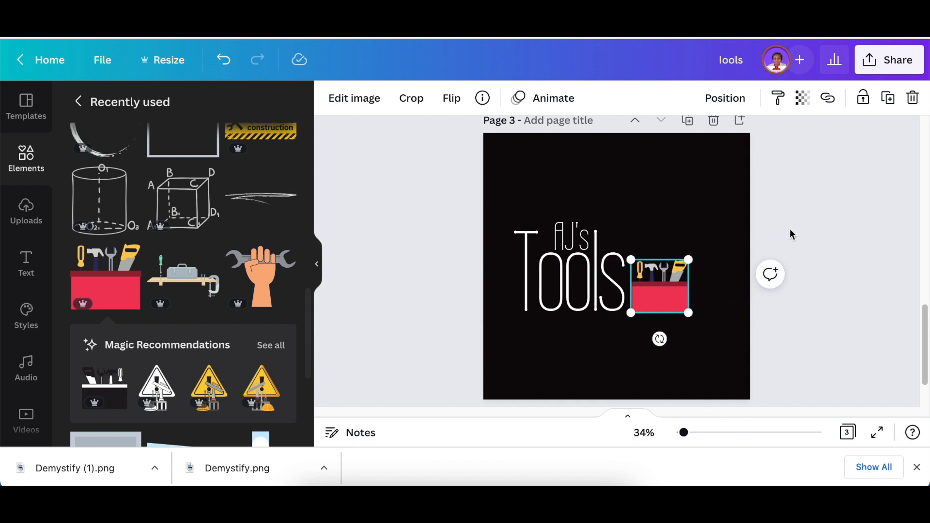
left_click(780, 240)
Step: Add the text "Shop" in Wire One and fit it onto the red front of the toolbox
key("t")
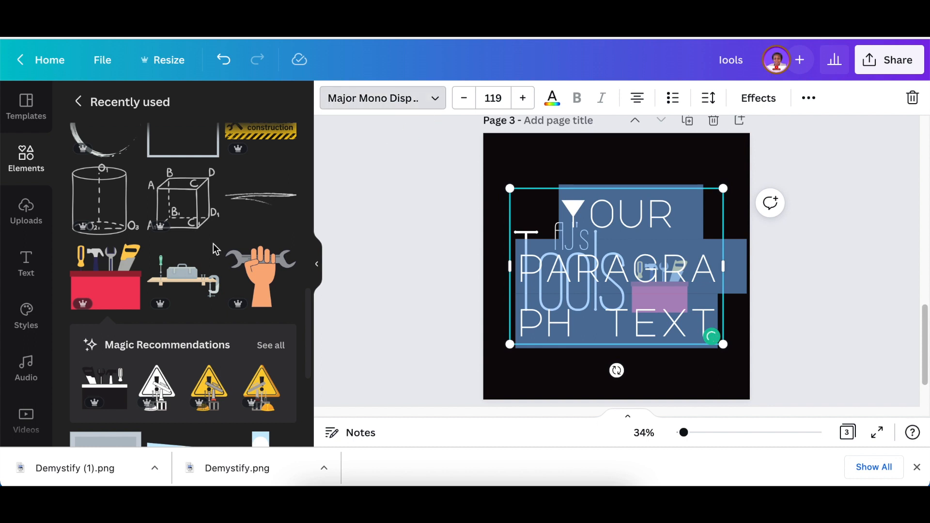
left_click(194, 200)
left_click(677, 221)
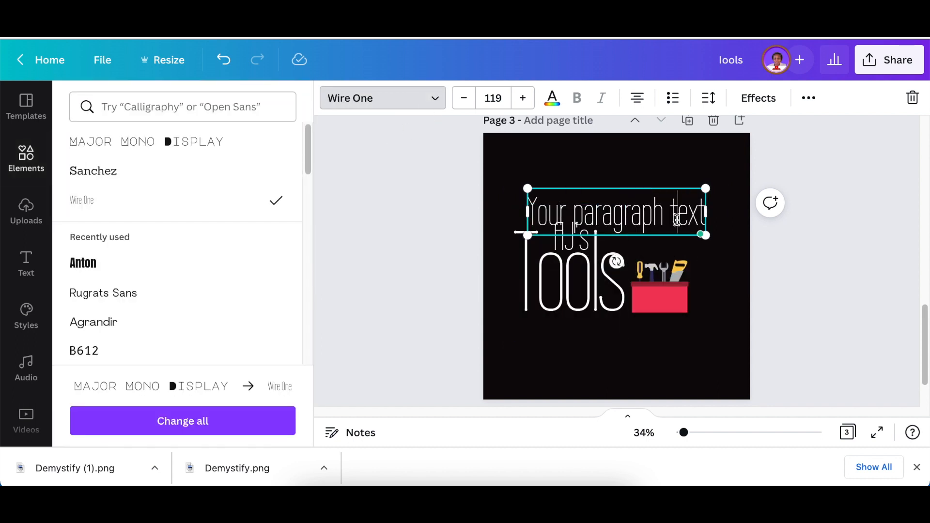
left_click_drag(692, 216, 541, 230)
left_click_drag(572, 387, 536, 392)
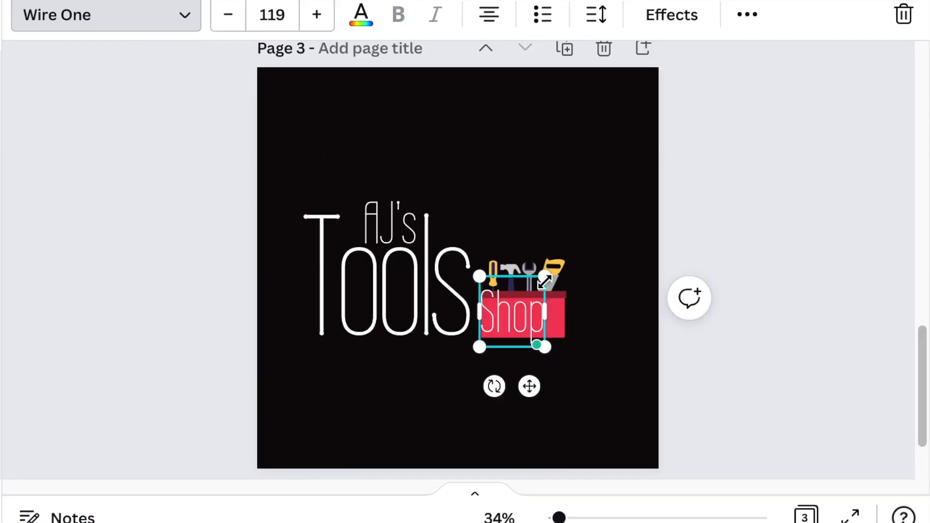
mouse_move(544, 281)
left_mouse_down()
mouse_move(525, 299)
mouse_move(536, 286)
left_mouse_up()
left_click(689, 395)
left_click_drag(510, 320, 520, 323)
Step: Duplicate the "Shop" text below the toolbox and change the copy to "est.2021"
key("super+d")
left_click_drag(548, 397, 517, 431)
double_click(520, 356)
key("BackSpace")
type("est.2021")
Step: Shrink "est.2021" to about font size 29.9 and align it under the toolbox's left edge
left_click(226, 16)
left_click(288, 16)
type("50")
key("Return")
left_click_drag(476, 331, 494, 344)
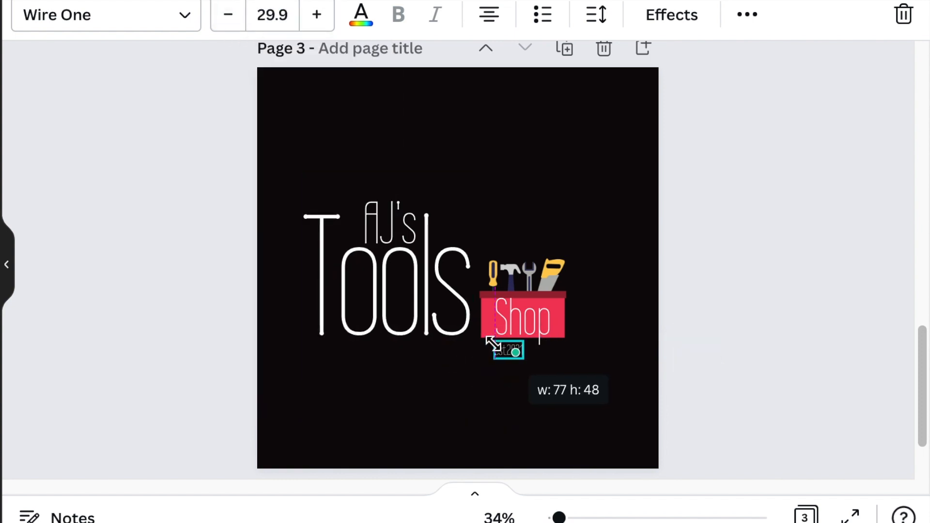
left_click_drag(534, 393, 515, 393)
left_click(515, 392)
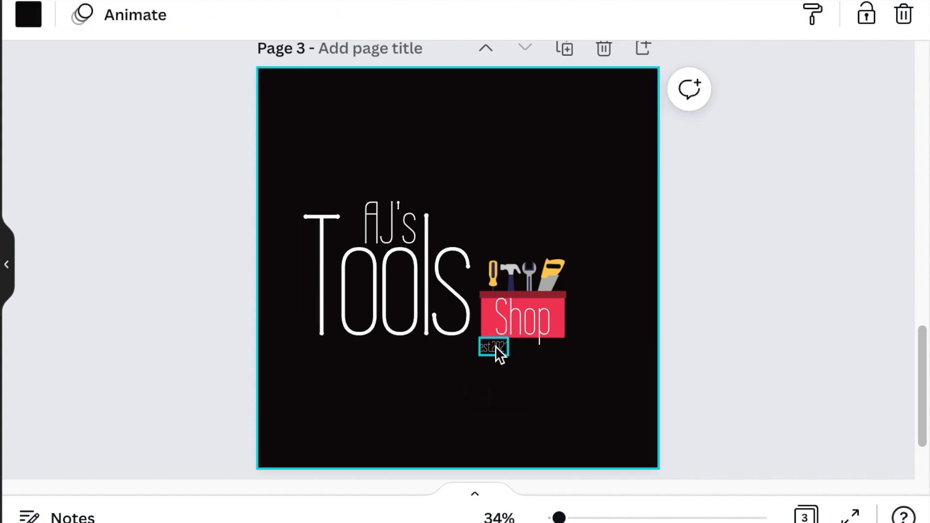
Step: Enlarge "est.2021" to font size 42.7 and keep it aligned beneath the toolbox
left_click(496, 346)
left_click_drag(477, 336, 471, 333)
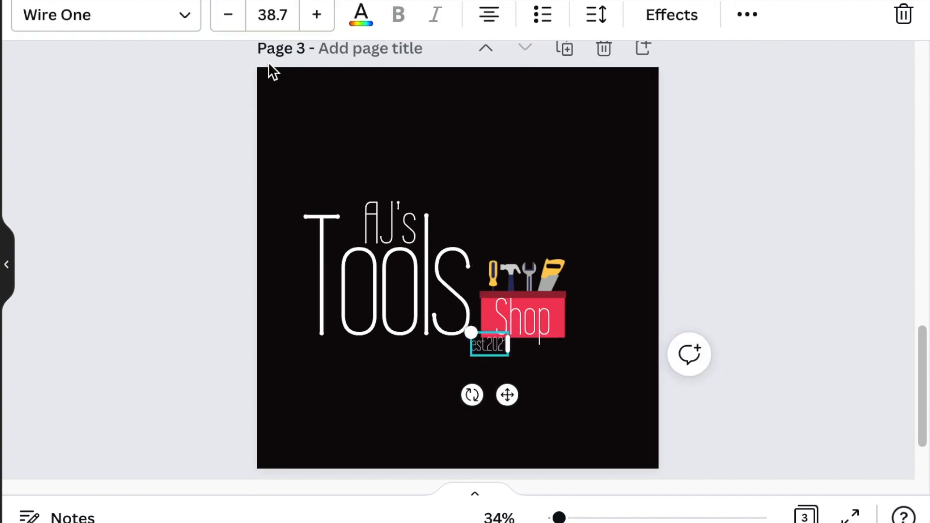
left_click(317, 15)
left_click(317, 15)
left_click(317, 14)
left_click(317, 15)
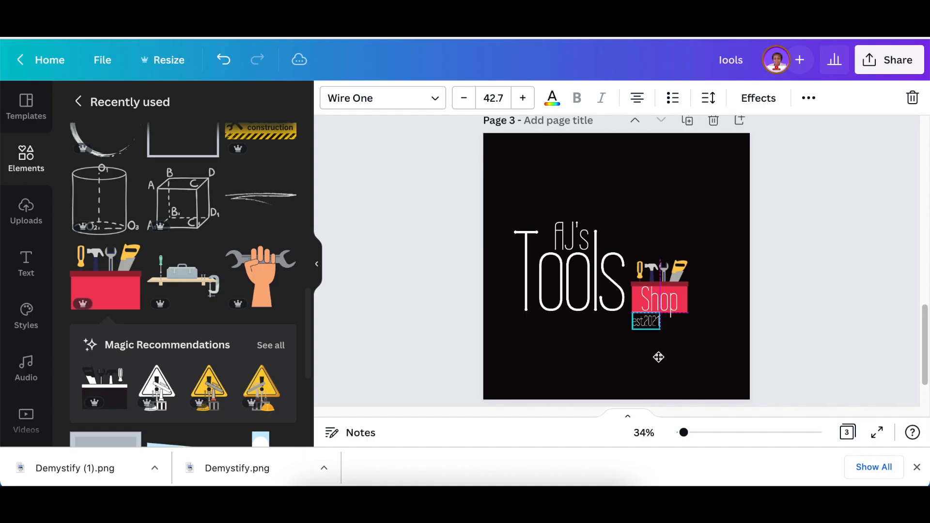
left_click(684, 308)
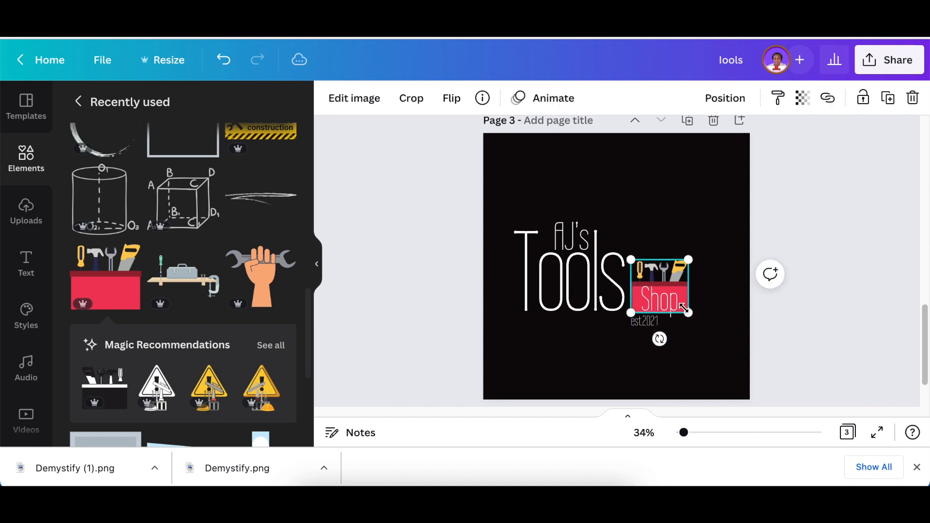
Step: Select all the logo's texts and the toolbox and centre them together on the page
left_click(780, 370)
left_click_drag(406, 205, 713, 374)
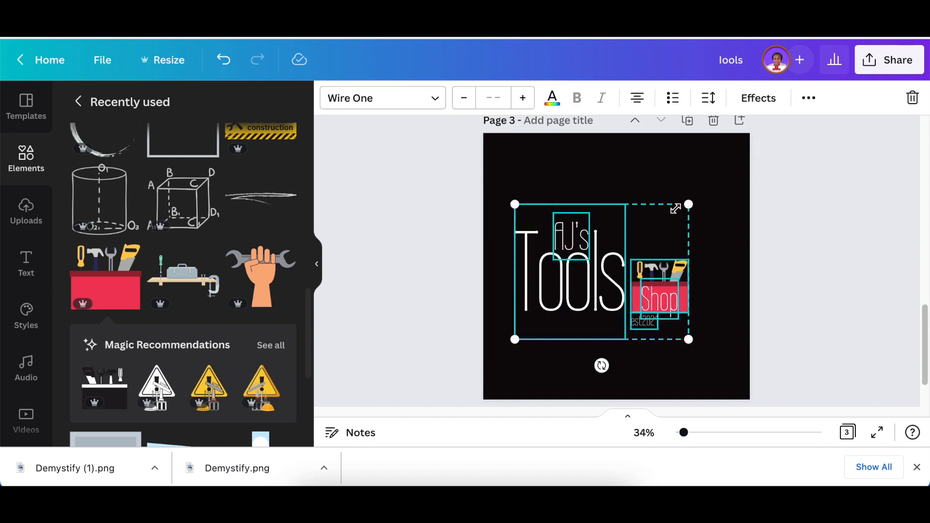
left_click_drag(666, 246, 682, 247)
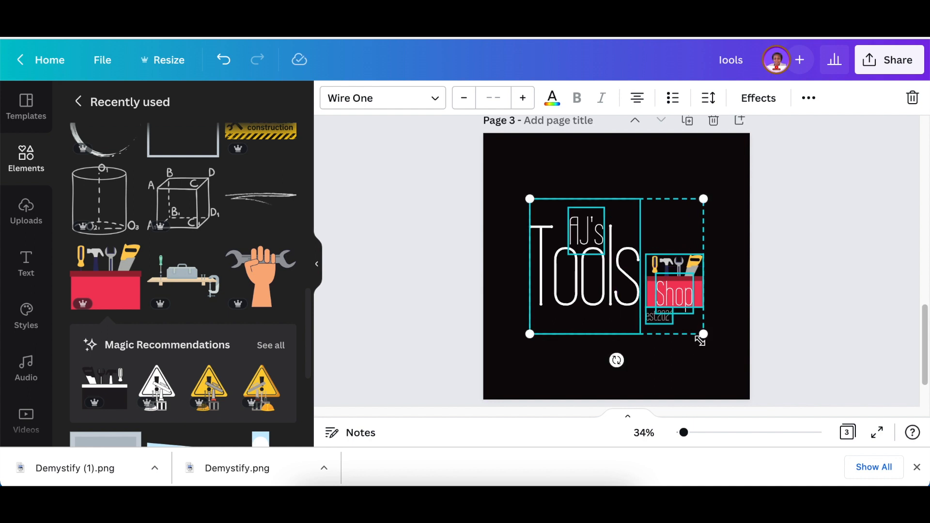
Step: Enlarge the whole selected "AJ's Tools Shop" logo slightly and deselect it
left_click_drag(703, 336, 716, 345)
left_click(785, 321)
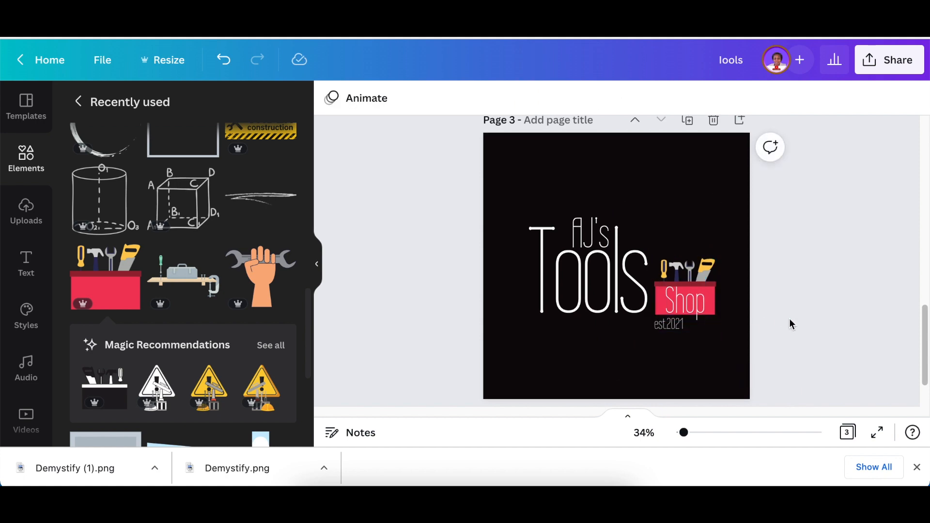
Step: Add the thin square frame with crossing corner lines from Lines & Shapes to the blank black page 4
scroll(790, 319, "down", 1)
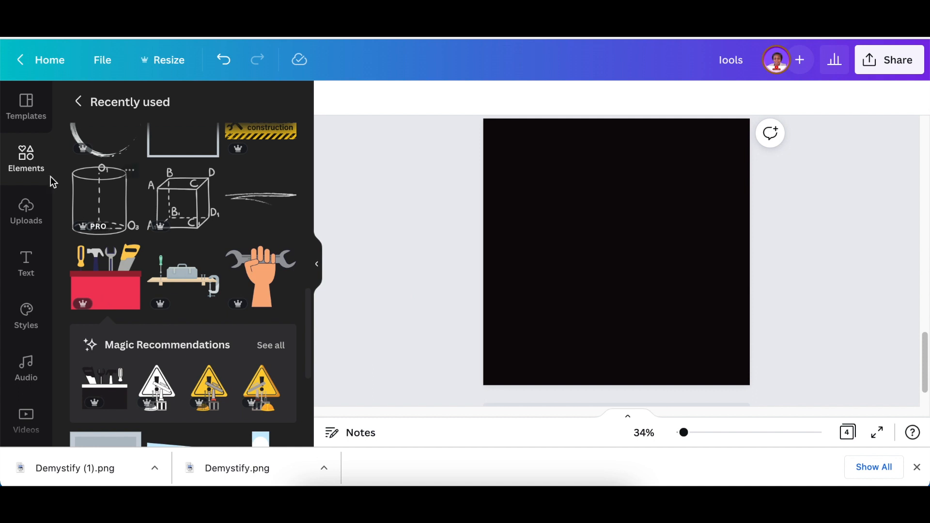
left_click(21, 168)
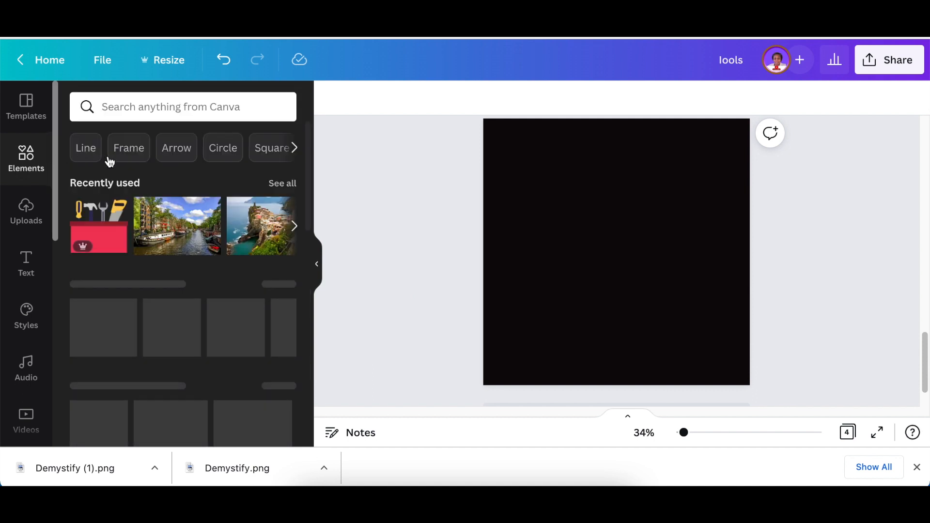
scroll(259, 272, "down", 1)
left_click(285, 261)
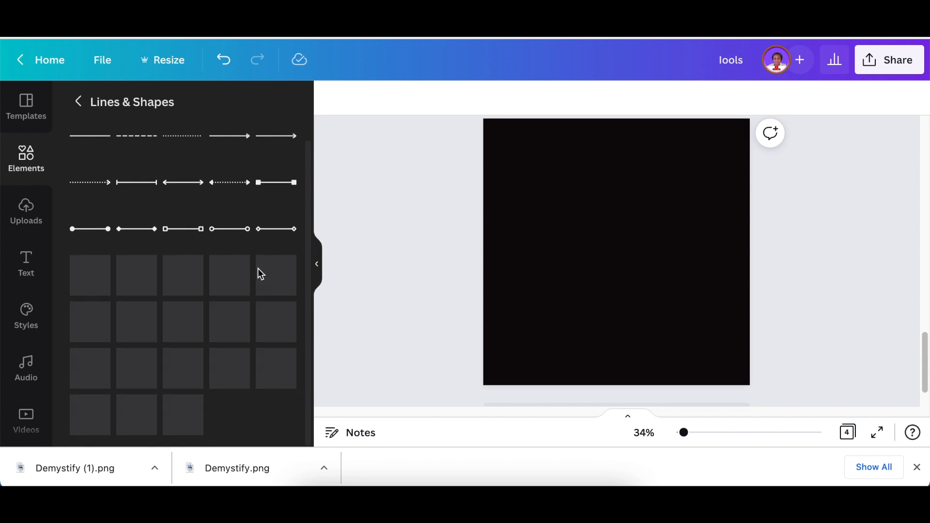
scroll(258, 272, "down", 3)
scroll(259, 274, "down", 10)
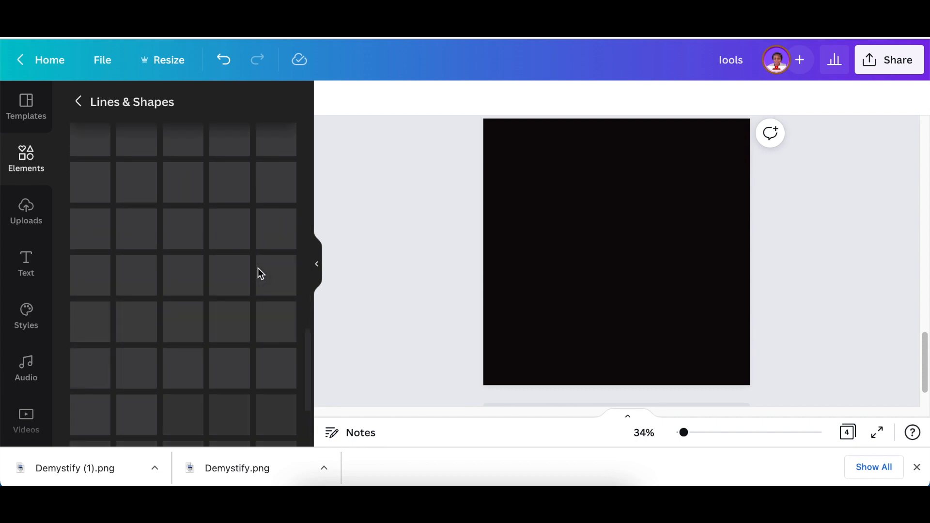
left_click(245, 187)
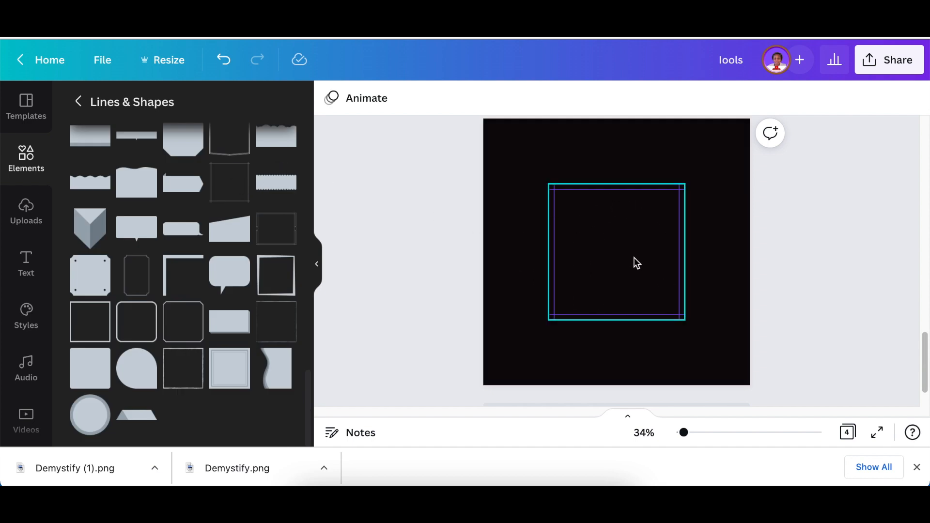
Step: Enlarge the square line frame and centre it on the page
left_click(553, 316)
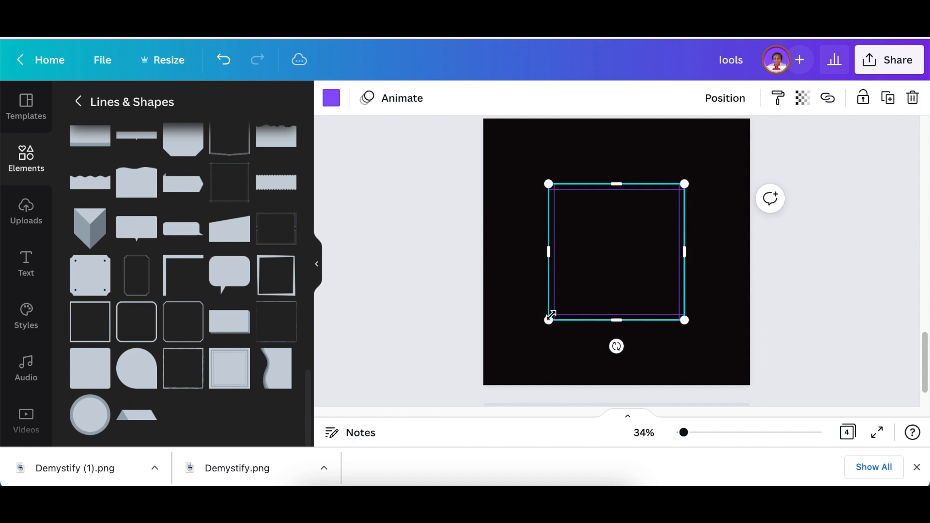
left_click_drag(549, 321, 514, 353)
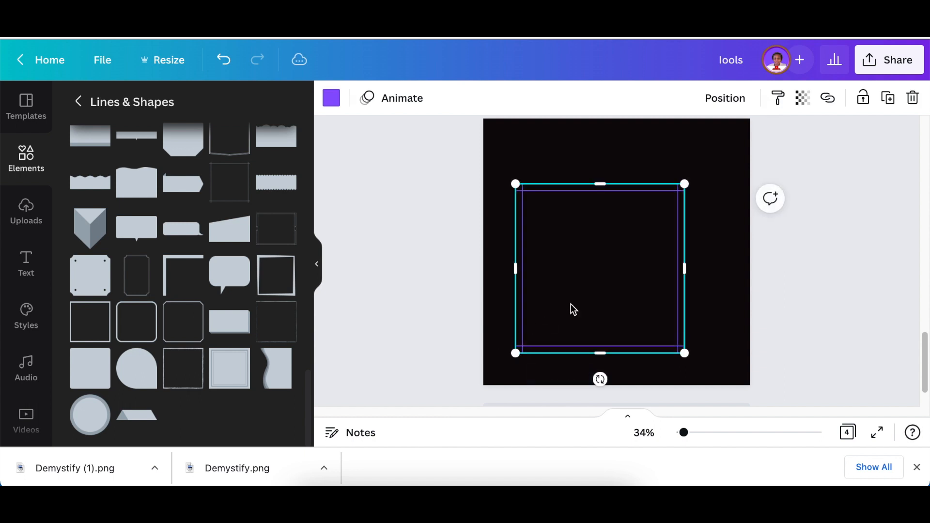
left_click_drag(602, 294, 610, 284)
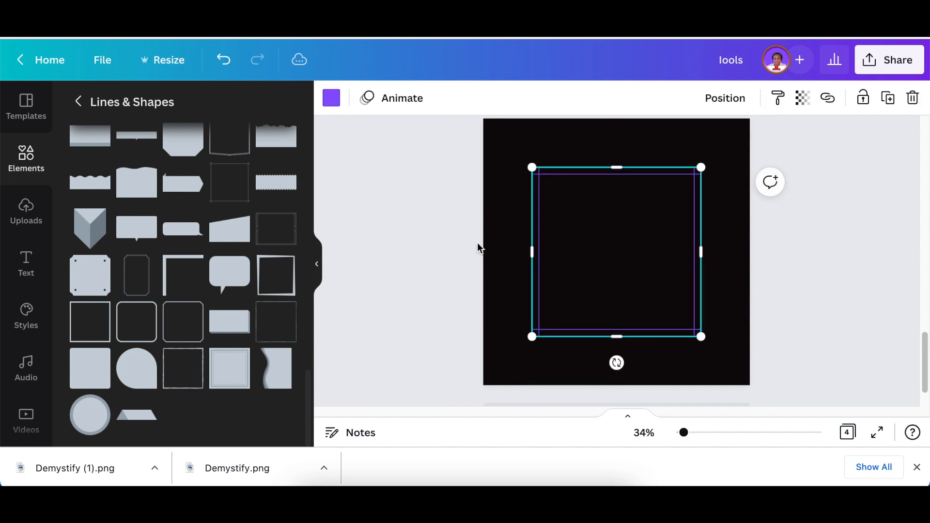
Step: Change the square line frame's colour to white
left_click(367, 178)
left_click(562, 243)
left_click(329, 105)
left_click(172, 216)
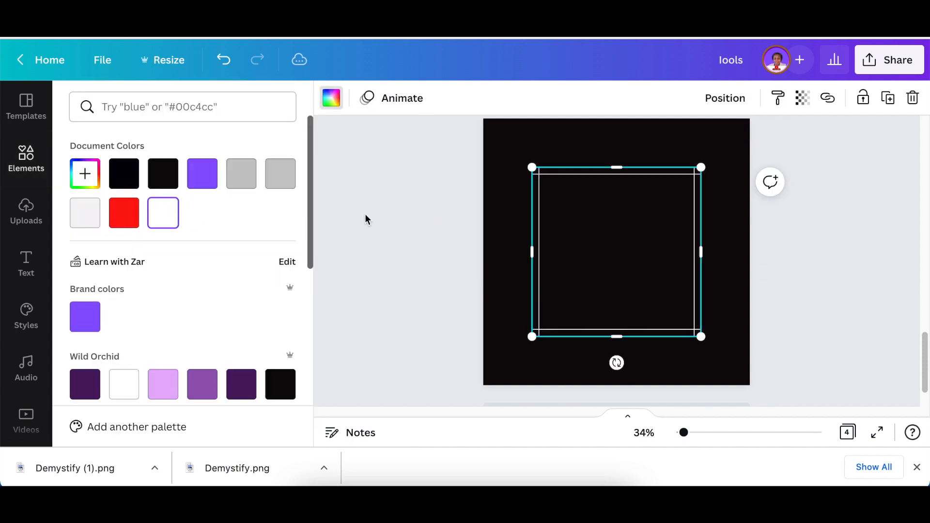
left_click(440, 204)
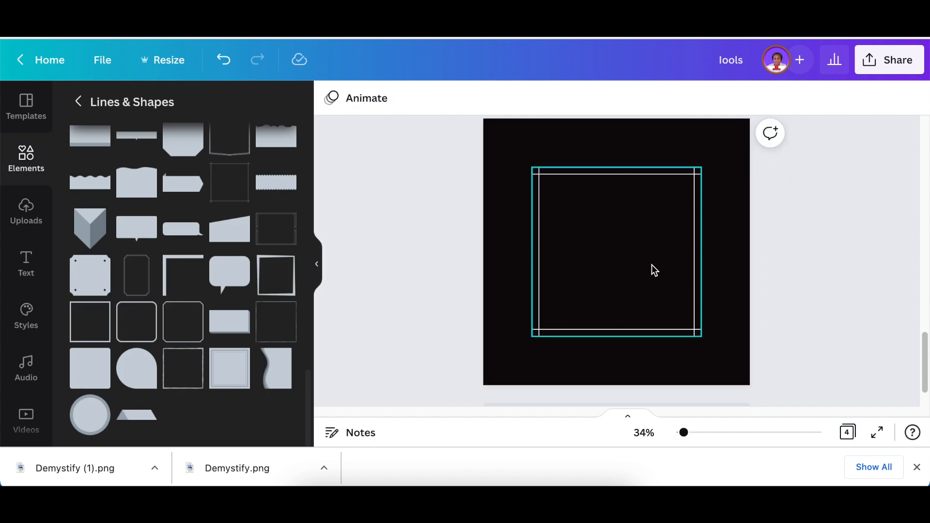
Step: Lock the white line frame in place on the page
left_click(648, 304)
left_click(862, 97)
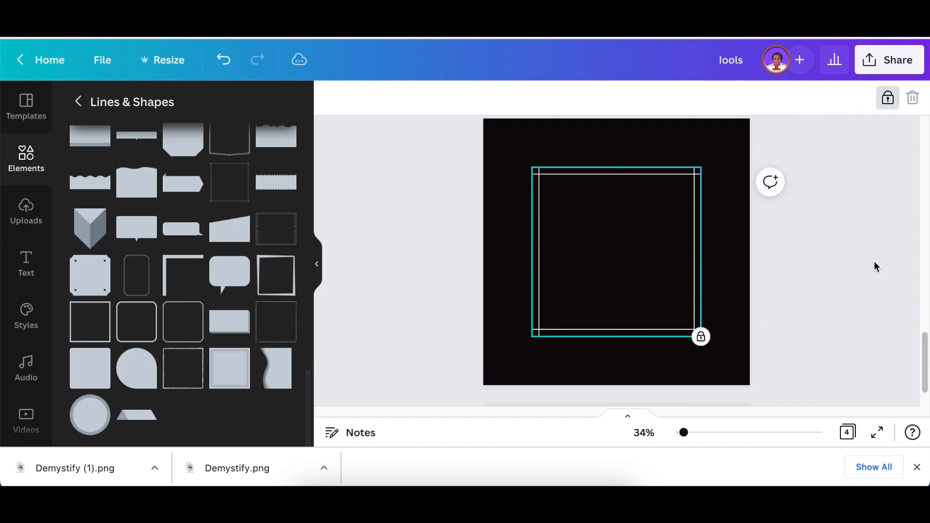
left_click(870, 252)
left_click(488, 258)
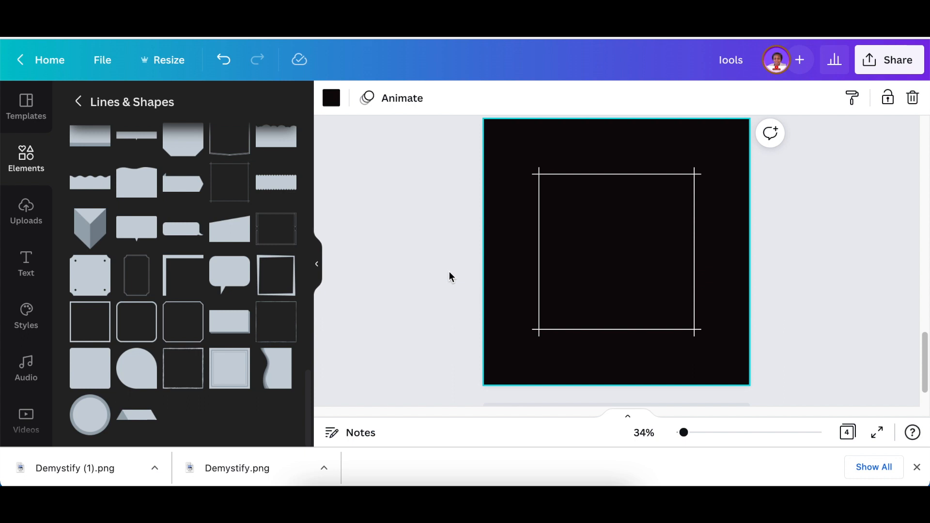
Step: Add a heading, enlarge it to about font size 80.3 and place it inside the frame's upper edge
left_click(26, 264)
left_click(156, 176)
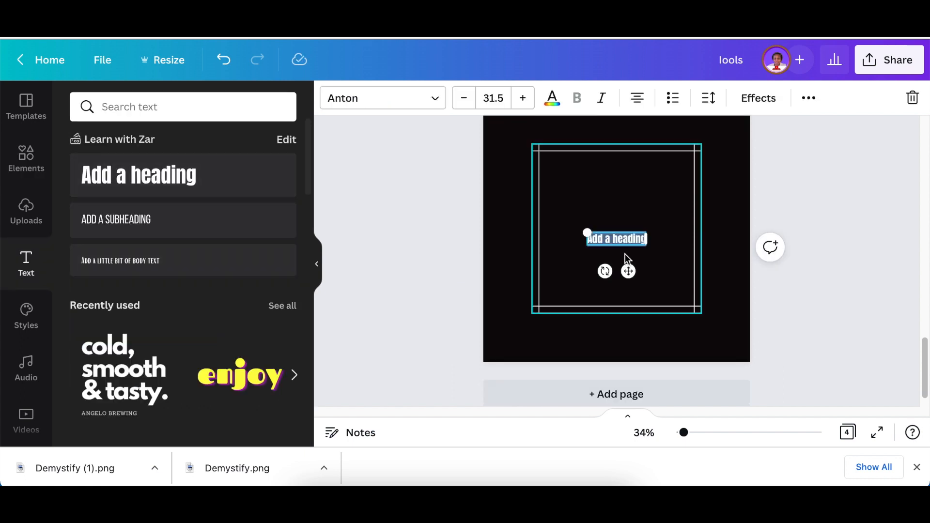
left_click_drag(588, 232, 505, 198)
left_click_drag(584, 271, 628, 221)
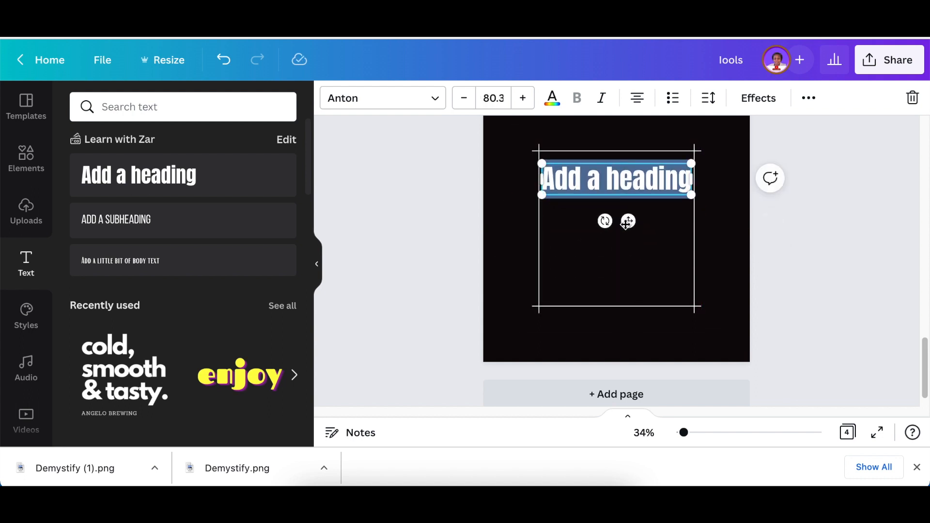
Step: Replace the heading text with "AJ'S" and set its font to Major Mono Display
type("a")
key("BackSpace")
type("AJ")
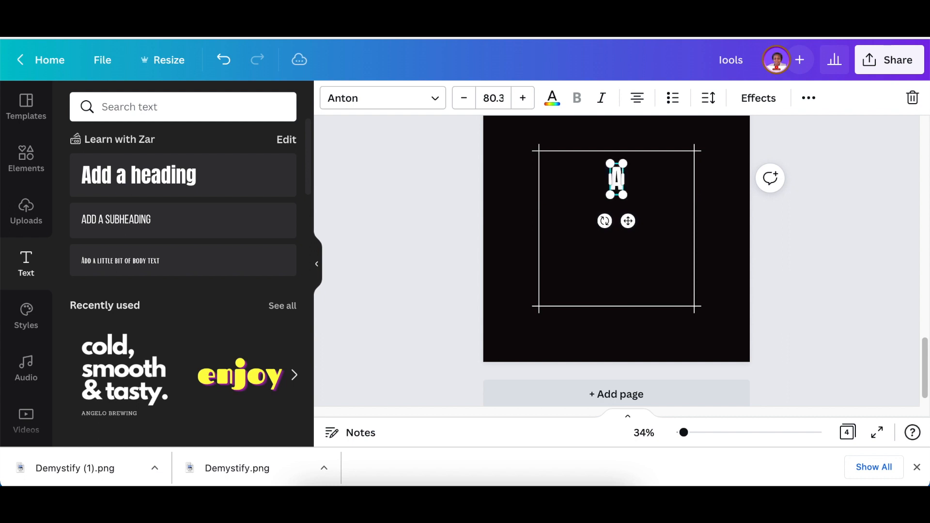
type("'S")
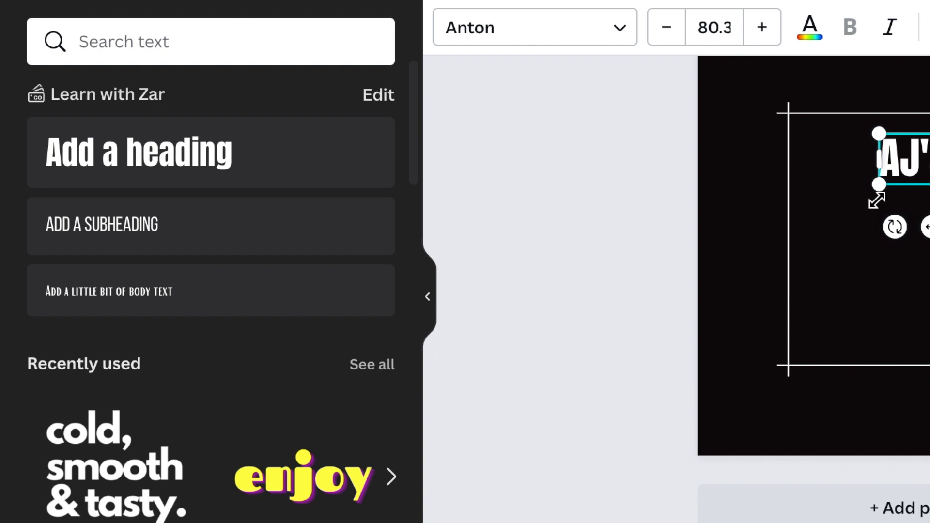
left_click(621, 36)
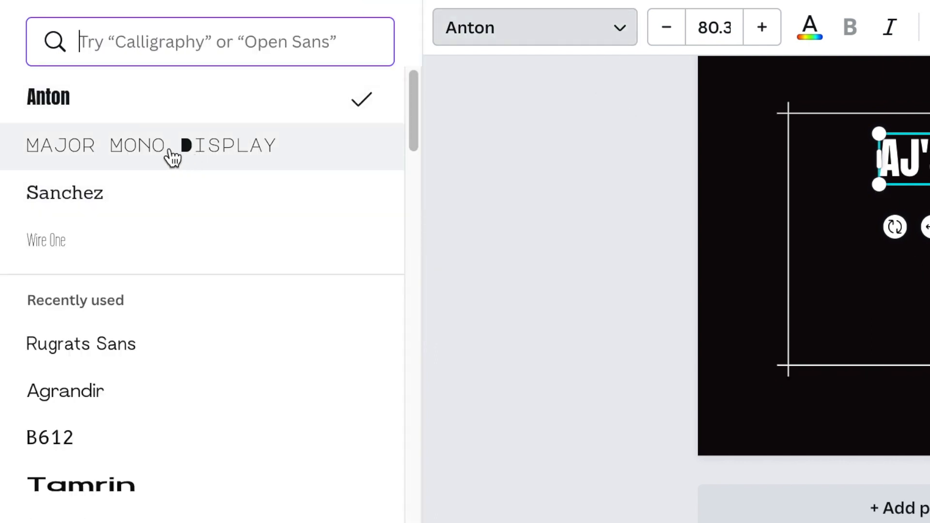
left_click(149, 156)
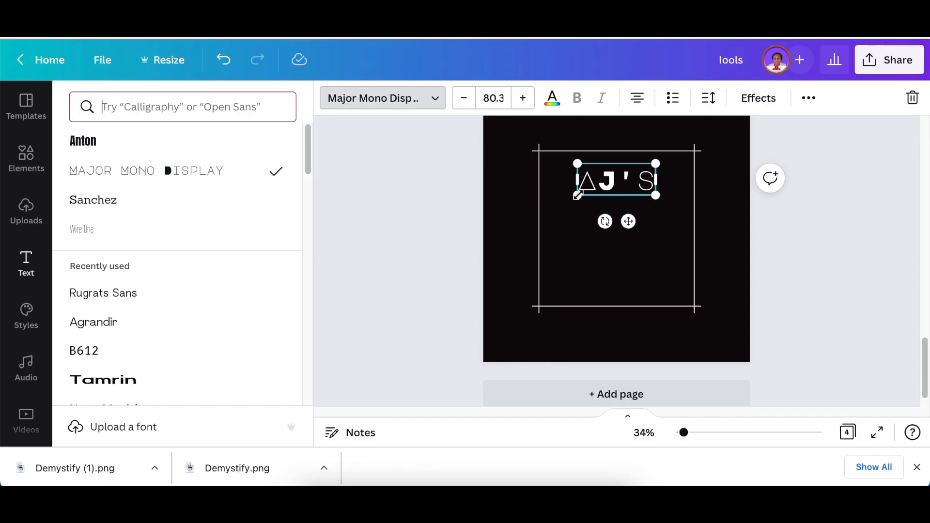
Step: Enlarge "AJ'S" to font size 131 and centre it horizontally in the upper part of the frame
left_click_drag(571, 199, 543, 211)
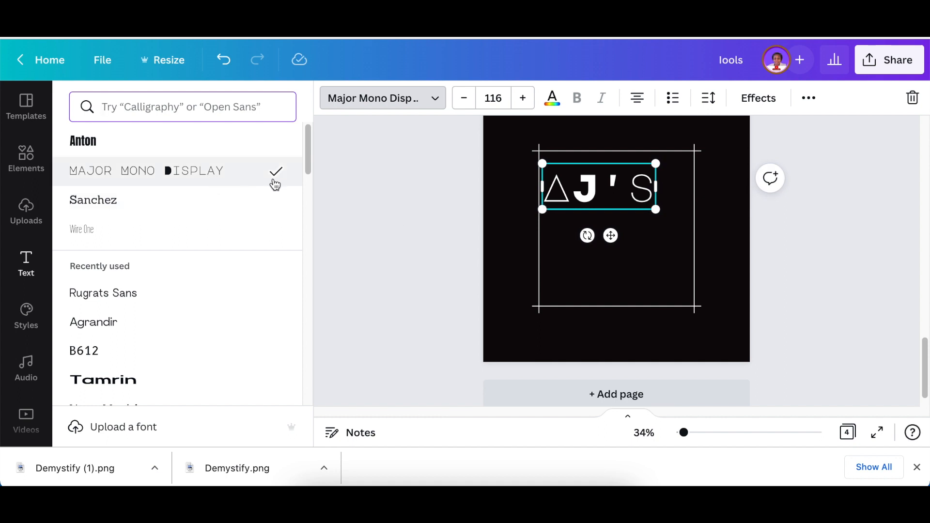
left_click_drag(658, 208, 668, 213)
left_click(639, 196)
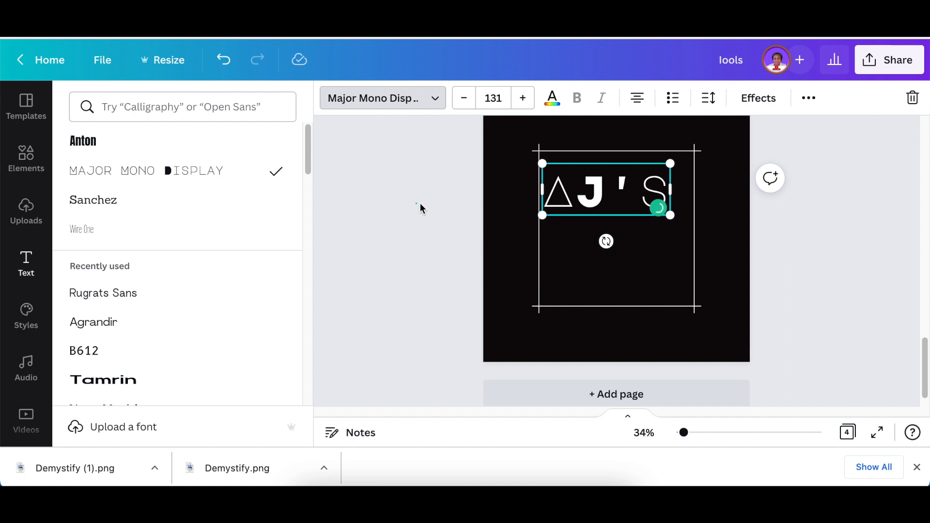
left_click(418, 206)
left_click_drag(595, 195, 606, 190)
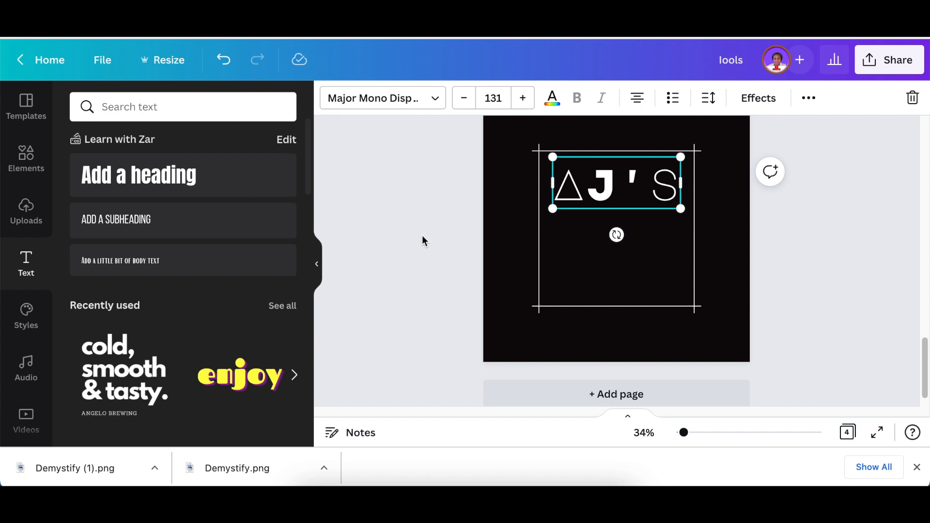
left_click(579, 211)
left_click(381, 224)
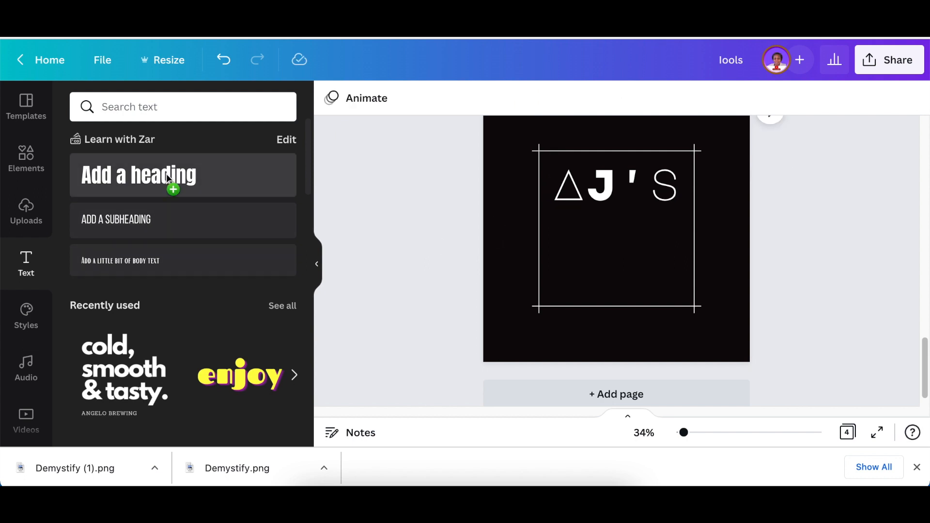
Step: Add a second heading below "AJ'S" and enlarge it to about font size 73.1
left_click(154, 177)
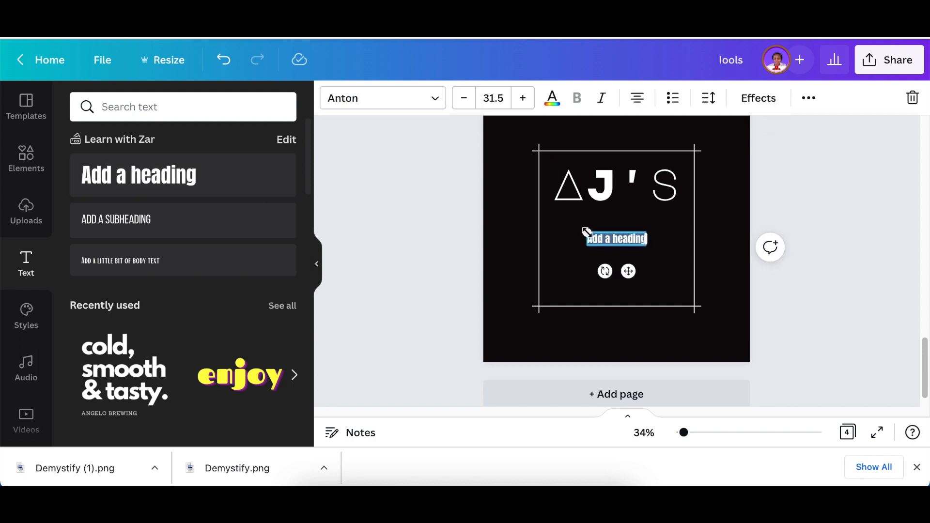
left_click_drag(565, 224, 516, 214)
left_click(603, 190)
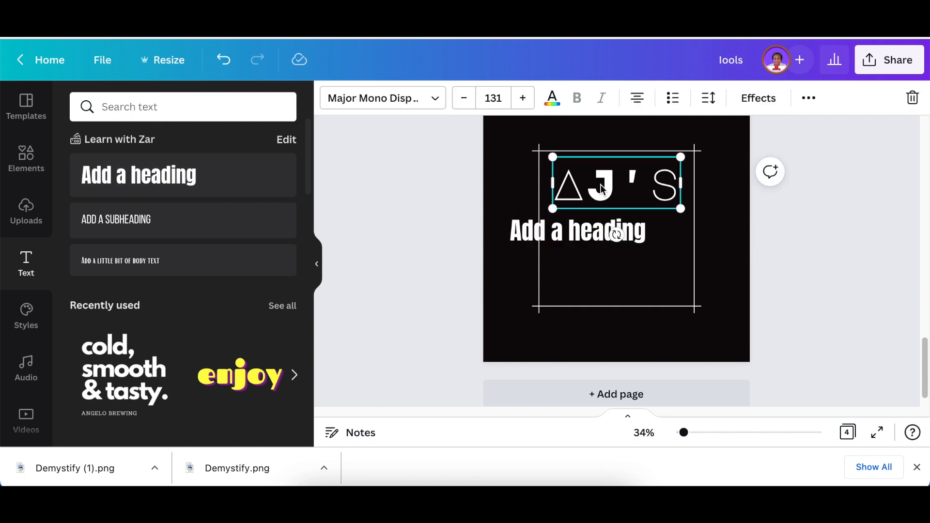
Step: Replace the second heading with "T LS", leaving a wide gap after the T, and enlarge it to font size 119 beneath "AJ'S"
left_click(590, 234)
left_click(589, 234)
type("I   ")
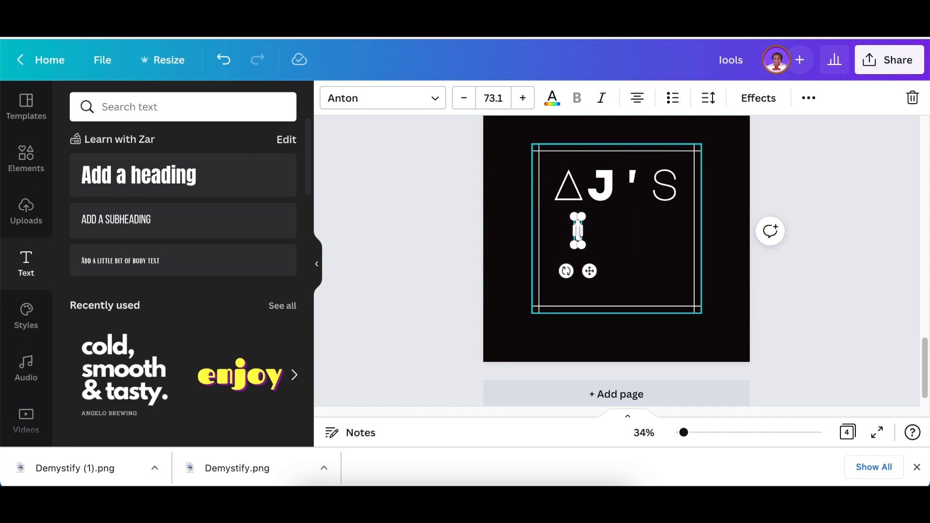
type("     LS")
left_click_drag(619, 246, 667, 265)
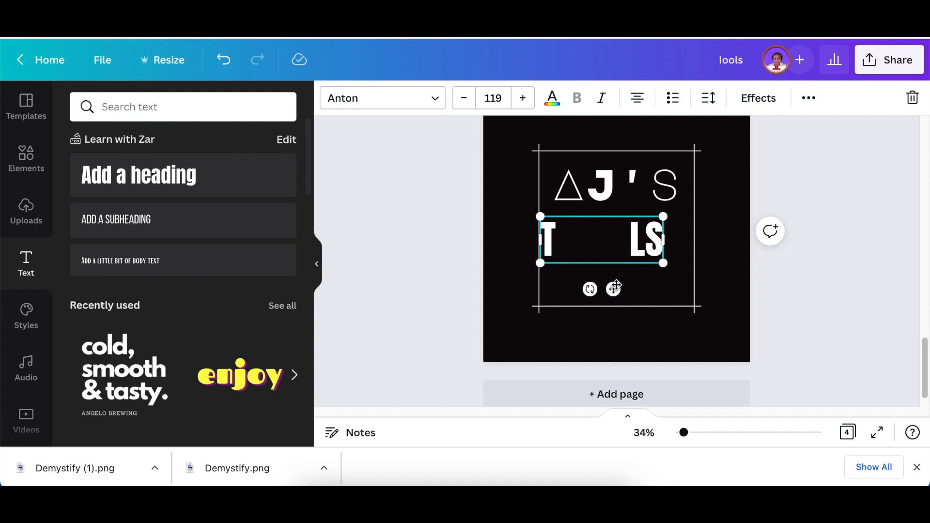
left_click_drag(619, 288, 624, 288)
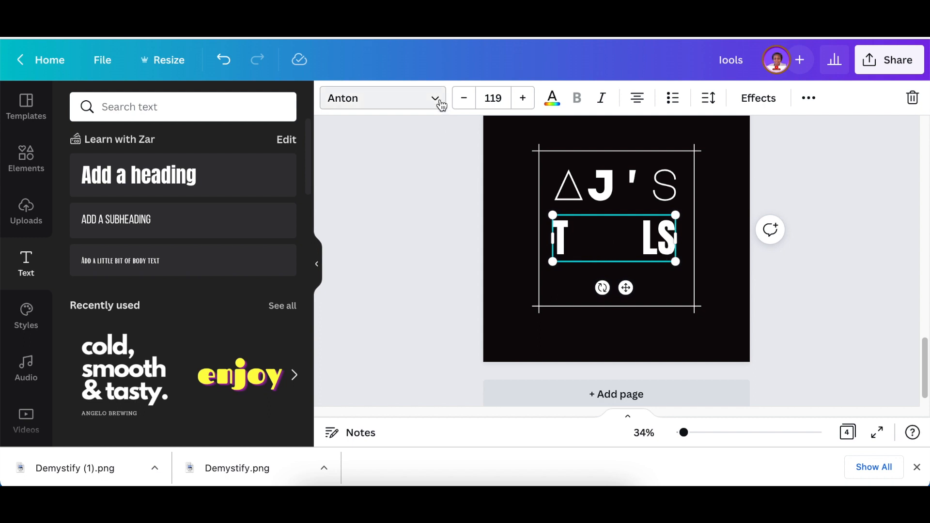
Step: Set "T LS" in Major Mono Display and remove the extra spaces so it fits on one line inside the frame
left_click(438, 101)
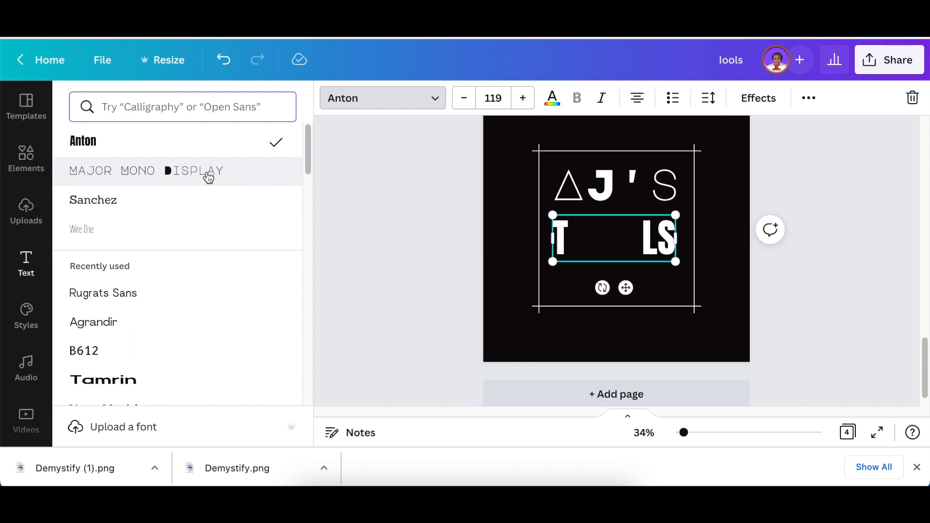
left_click(209, 176)
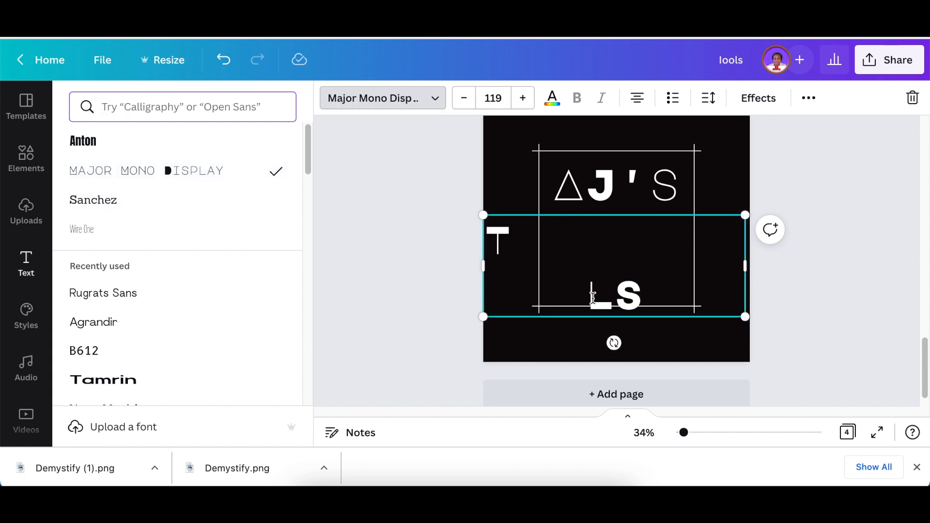
left_click(596, 316)
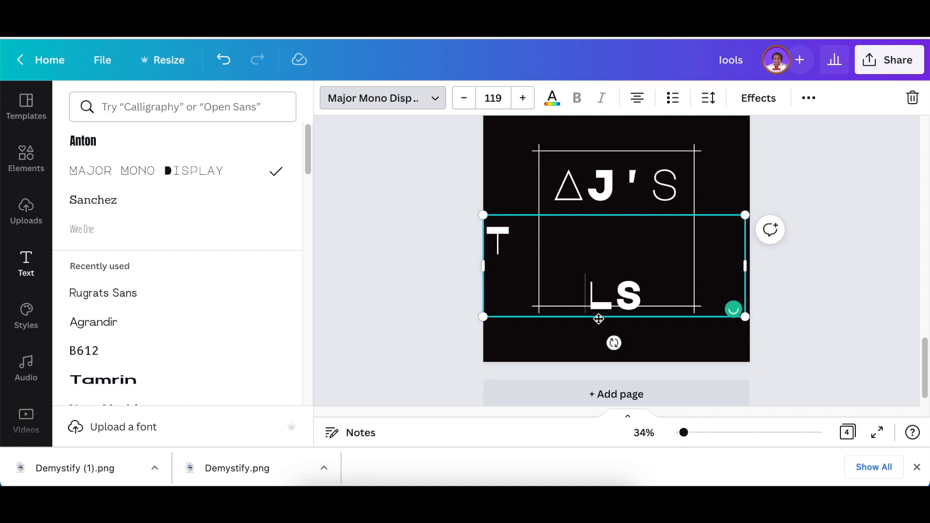
key("BackSpace")
key("BackSpace")
key("BackSpace")
key("BackSpace")
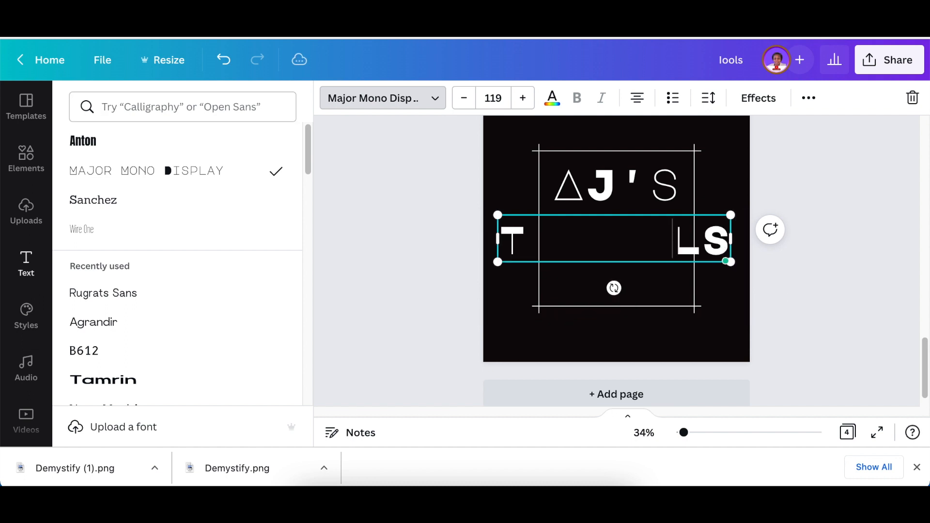
key("BackSpace")
key("BackSpace")
key("BackSpace")
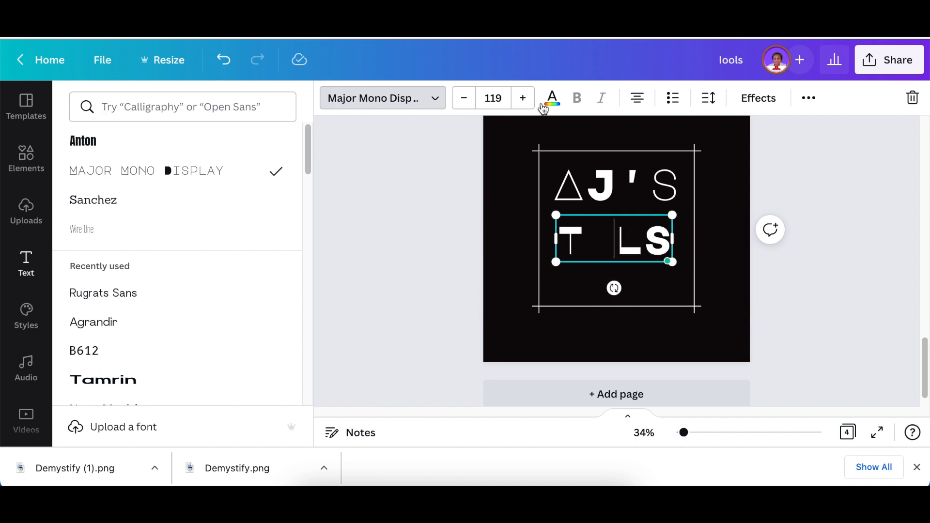
Step: Reduce the font size of the "AJ'S" text to 125
left_click(583, 178)
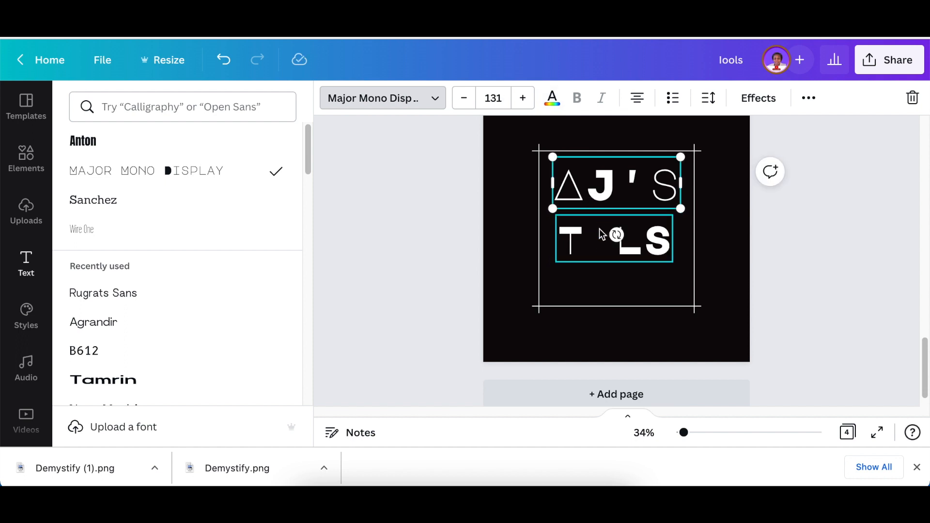
left_click(463, 98)
left_click(463, 98)
left_click(463, 99)
left_click(463, 99)
left_click(463, 99)
left_click(463, 98)
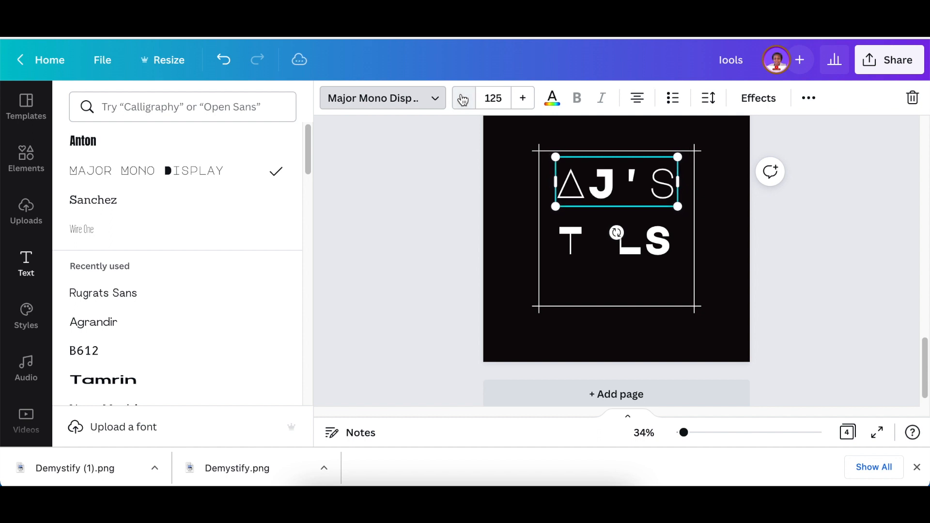
Step: Set "T LS" to font size 125 and align it directly beneath "AJ'S"
left_click(607, 241)
left_click(523, 99)
left_click(523, 99)
left_click(523, 100)
left_click(522, 100)
left_click(523, 99)
left_click(523, 99)
left_click(523, 99)
left_click_drag(648, 258, 644, 250)
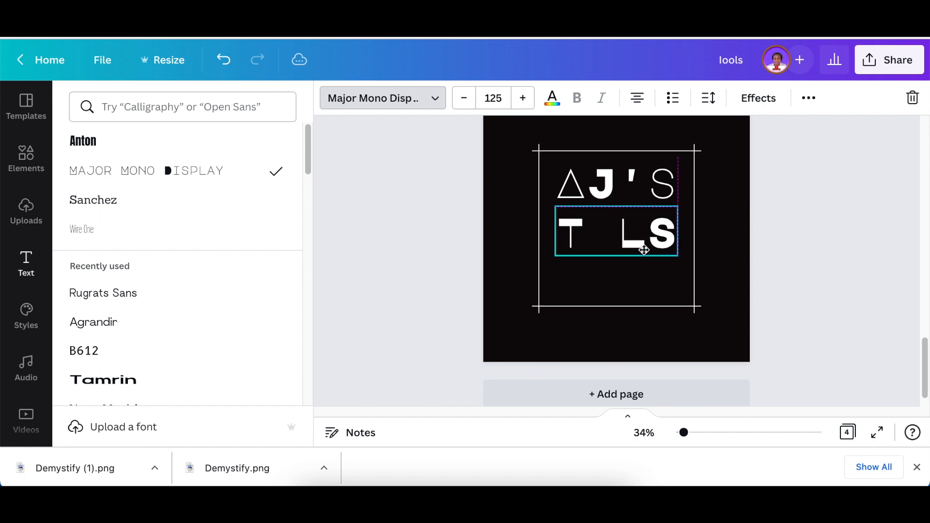
Step: Add a "SHOP" heading in Major Mono Display at font size 125 beneath "T LS"
left_click(26, 264)
left_click(183, 175)
type("SHOP")
left_click(383, 99)
left_click(183, 171)
left_click(488, 99)
type("125")
key("Return")
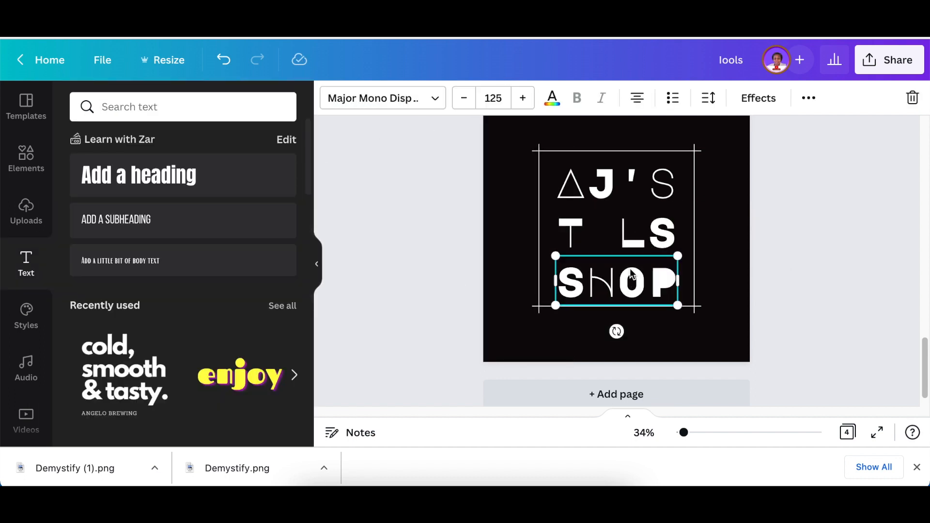
Step: Widen the gap after the T in "T LS" and add the grey and blue gears graphic from the recently used elements
left_click(618, 236)
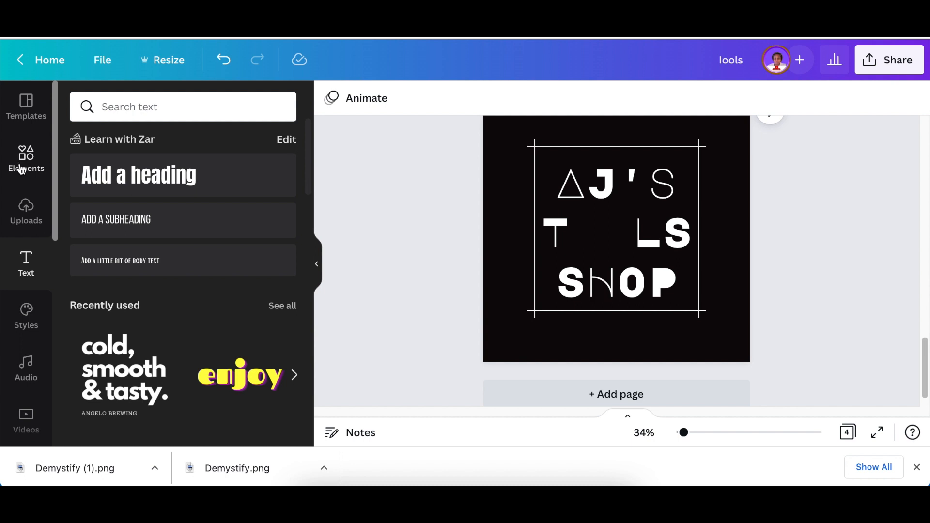
left_click(21, 170)
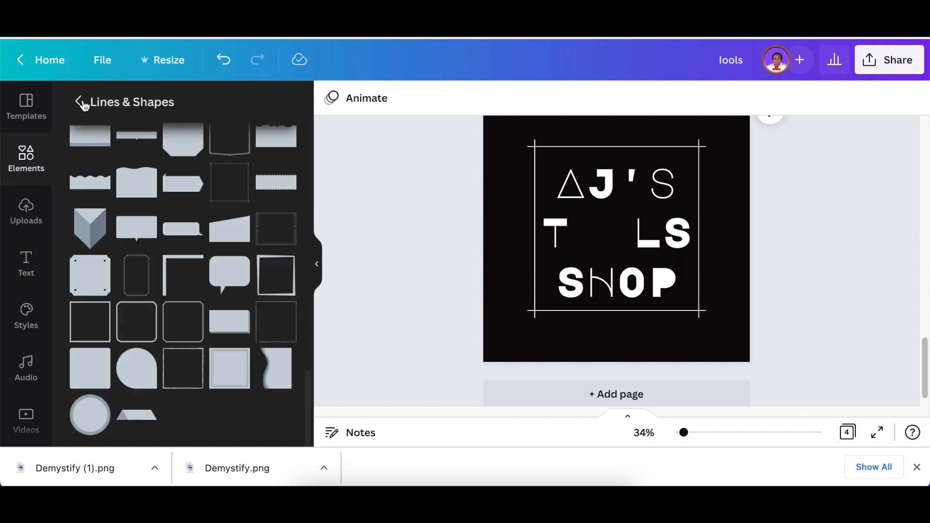
left_click(81, 102)
left_click(125, 107)
type("SCREWS")
key("Return")
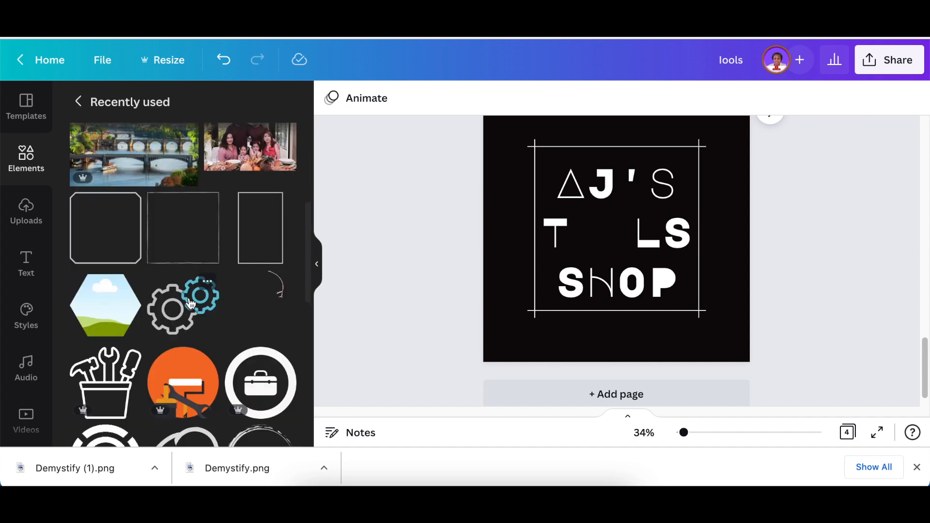
left_click(190, 304)
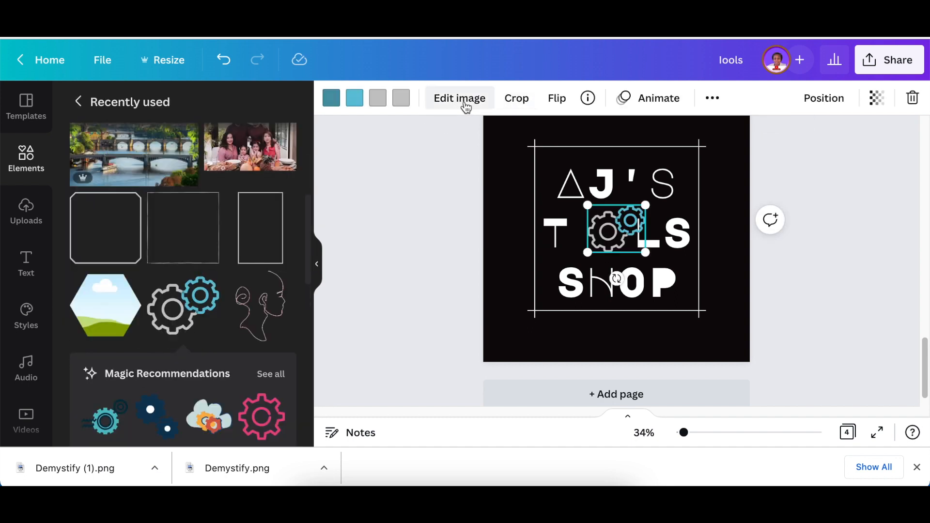
left_click(587, 99)
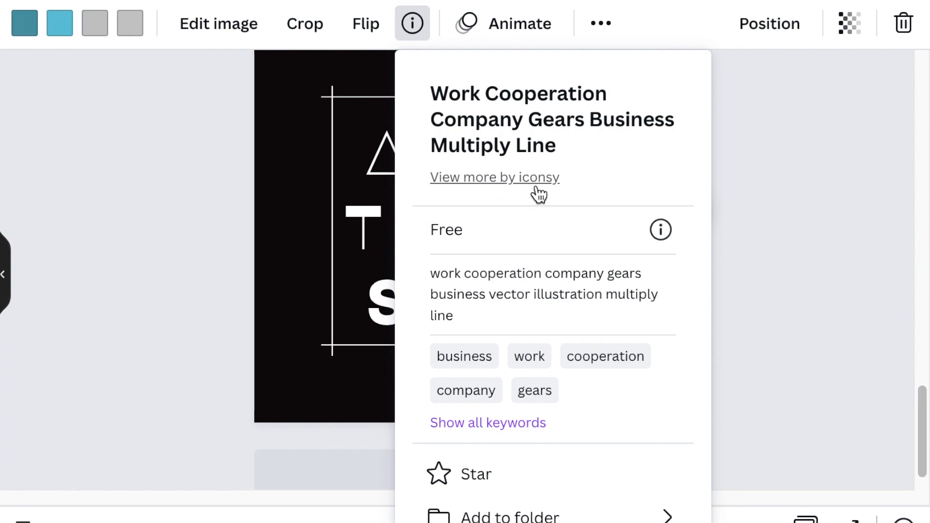
left_click(129, 183)
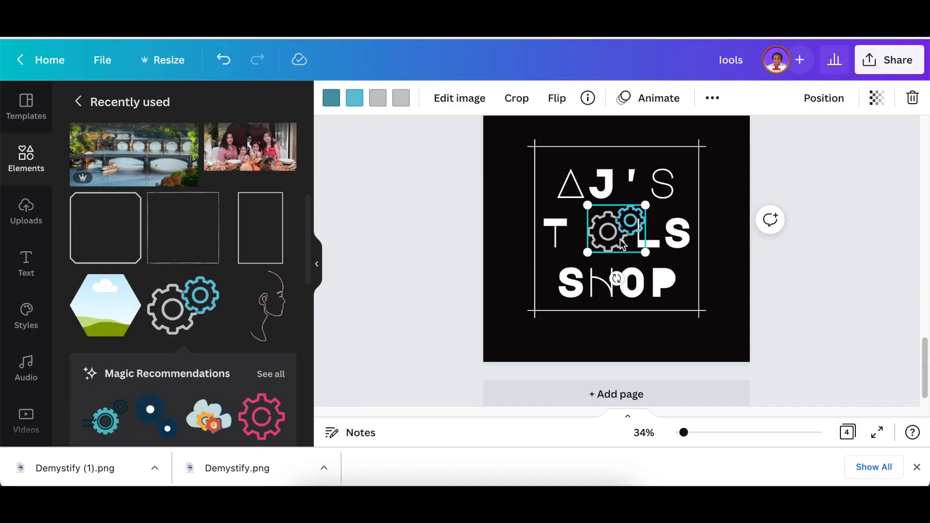
Step: Rotate the gears graphic so both gears sit side by side and enlarge it to fill the gap in "T LS"
left_click_drag(616, 278, 573, 269)
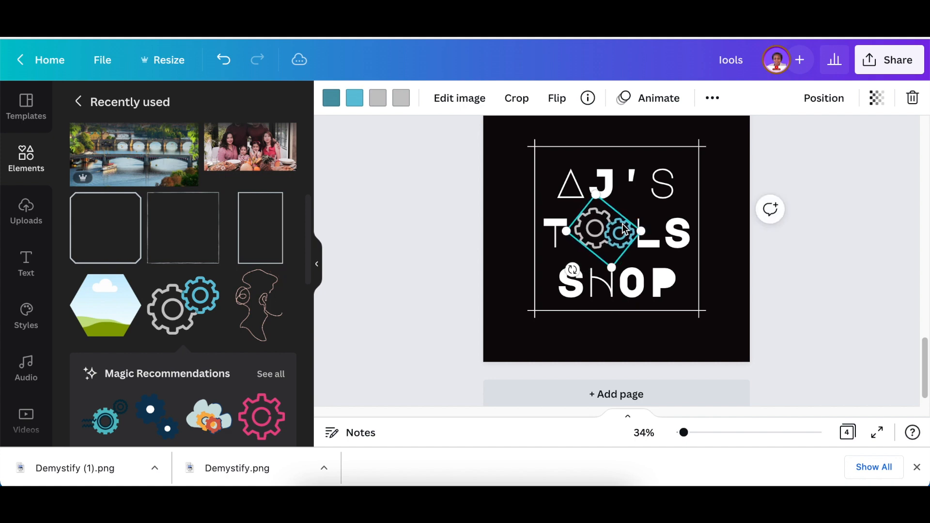
left_click_drag(622, 232, 639, 231)
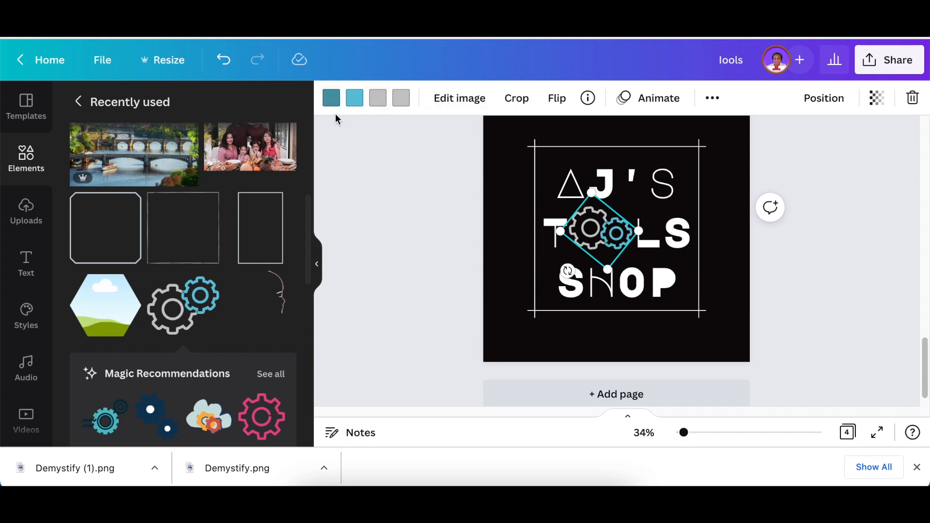
left_click(438, 234)
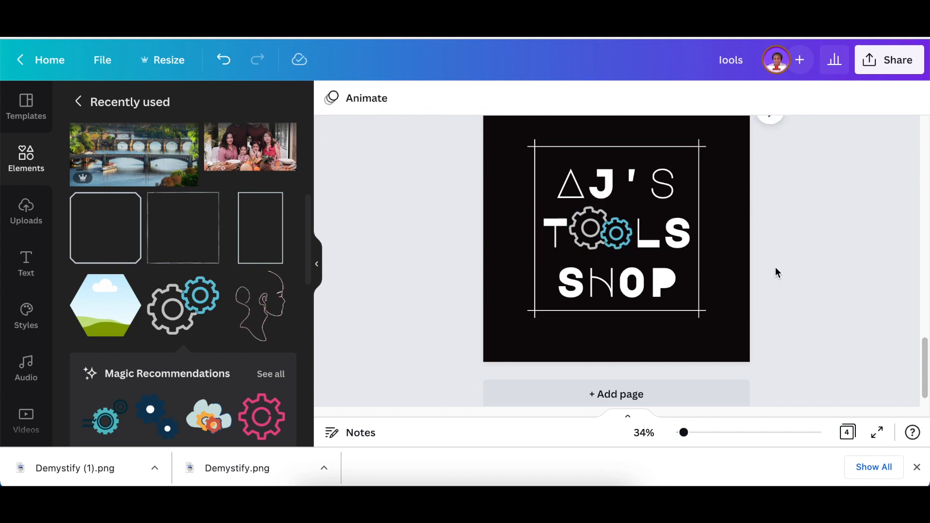
Step: Download only page 3, the logo with the red toolbox, from the design
scroll(783, 262, "up", 2)
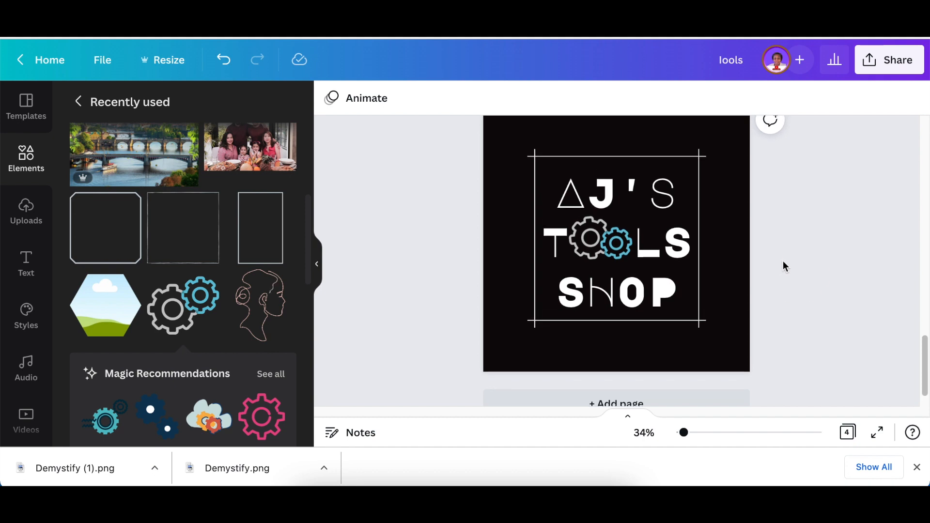
scroll(784, 260, "up", 5)
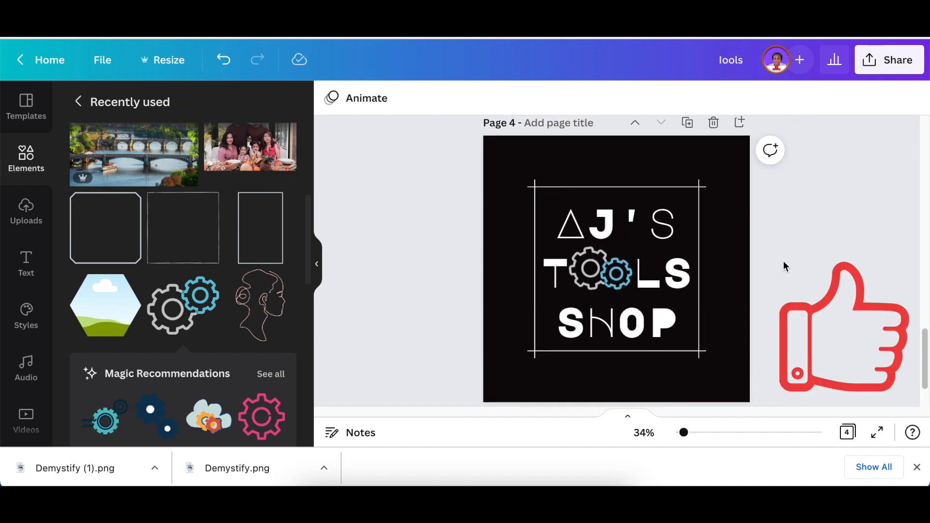
scroll(783, 257, "down", 1)
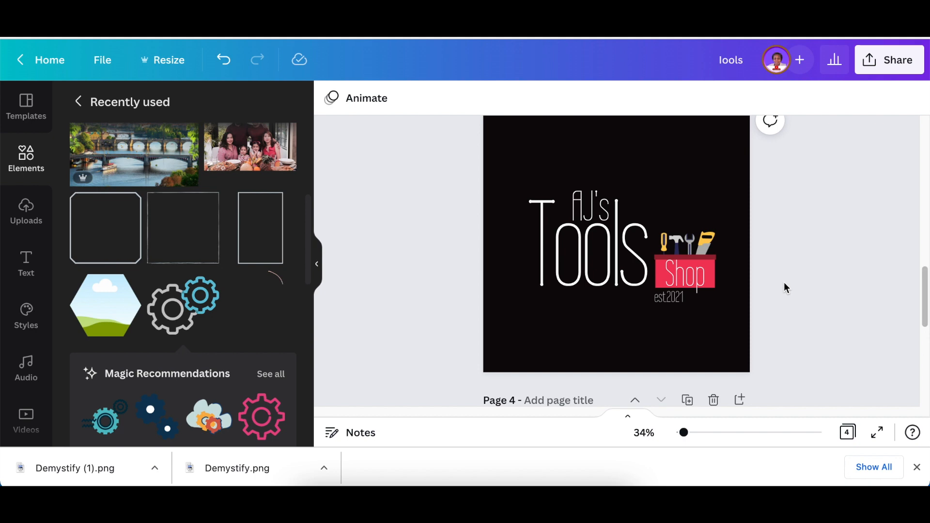
left_click(897, 68)
left_click(692, 283)
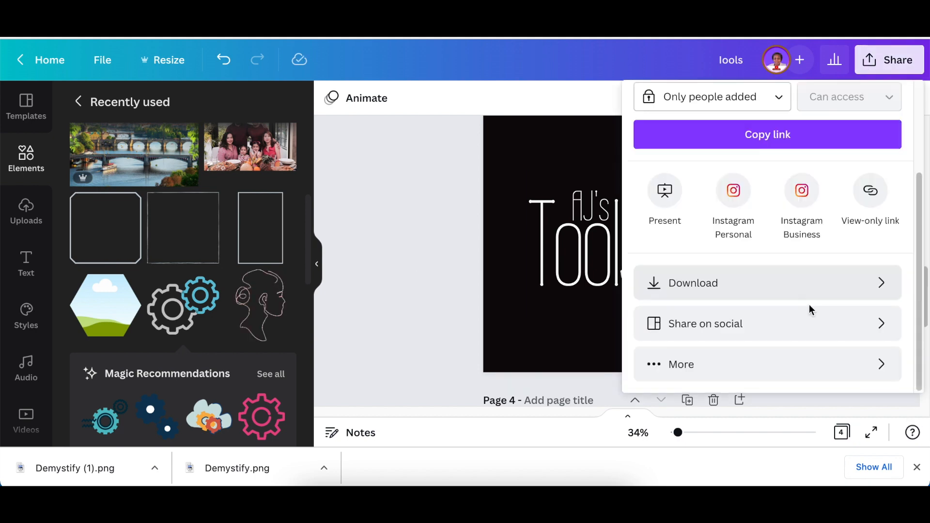
left_click(809, 304)
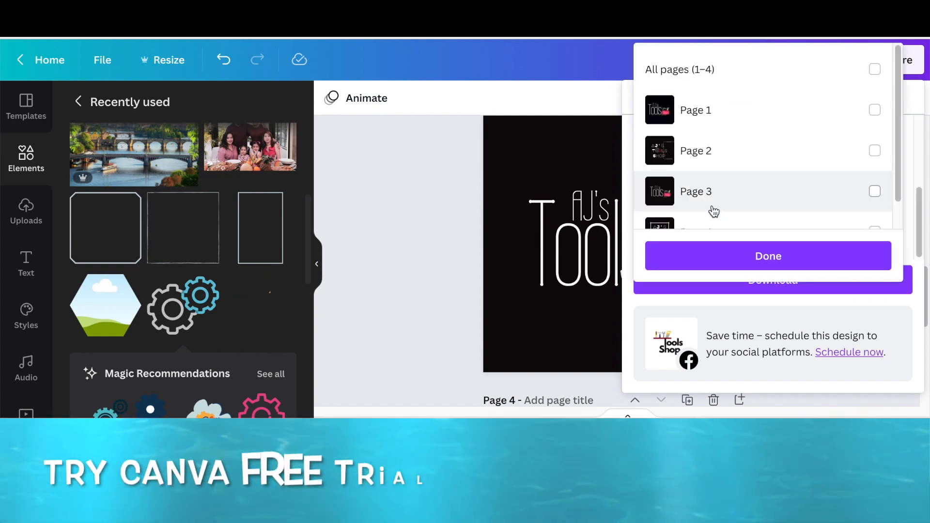
left_click(874, 192)
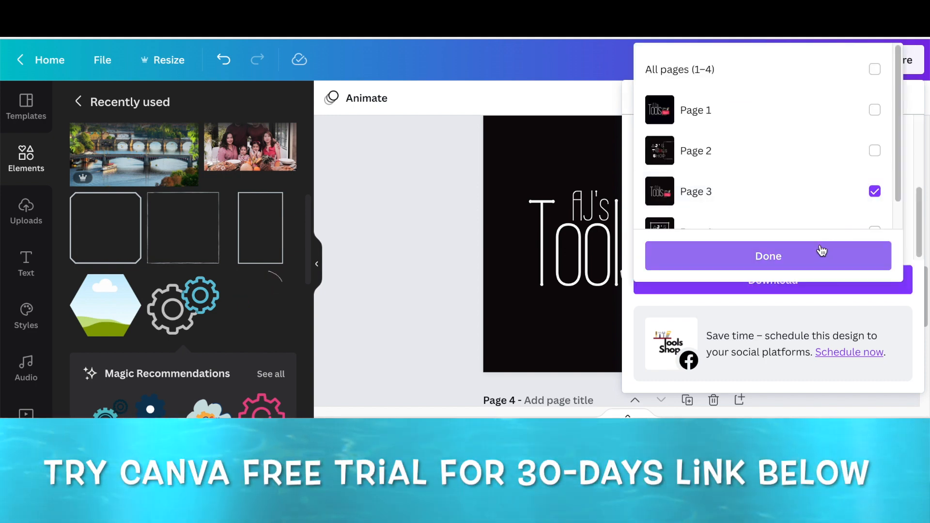
left_click(805, 260)
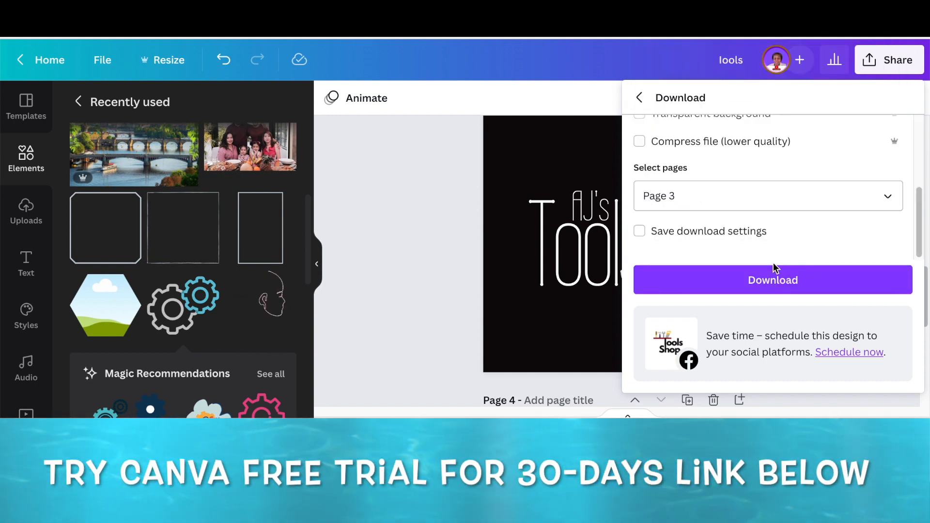
left_click(772, 279)
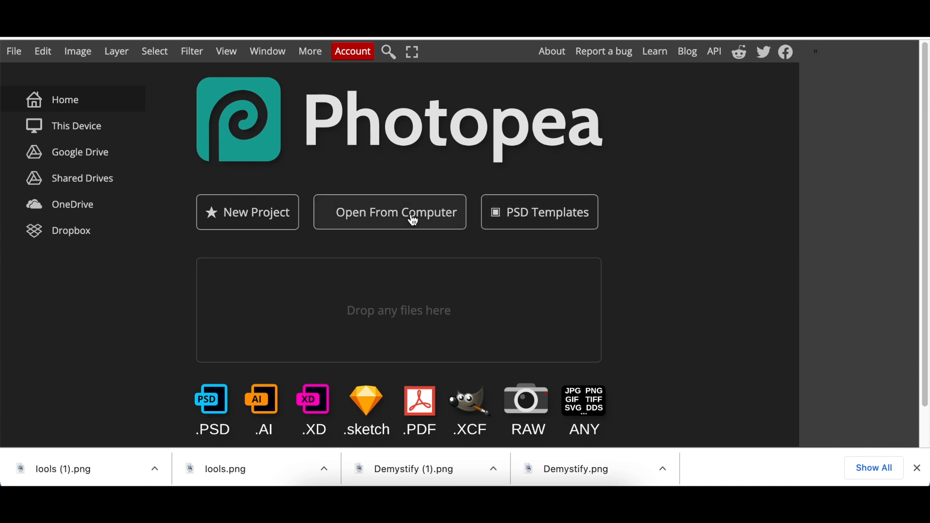
Step: In Photopea, open the "Logo Mockup on Office Glass" template from the Mockups category
left_click(538, 215)
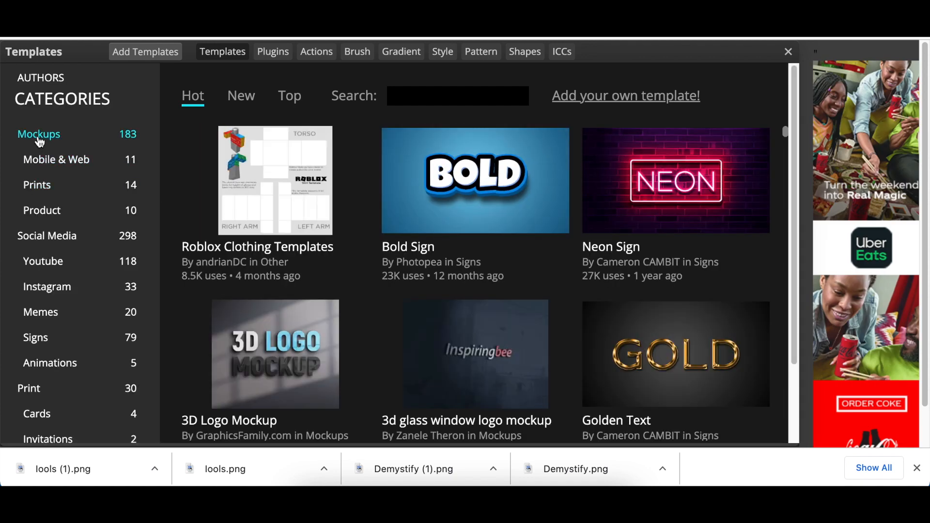
left_click(41, 141)
scroll(264, 218, "down", 1)
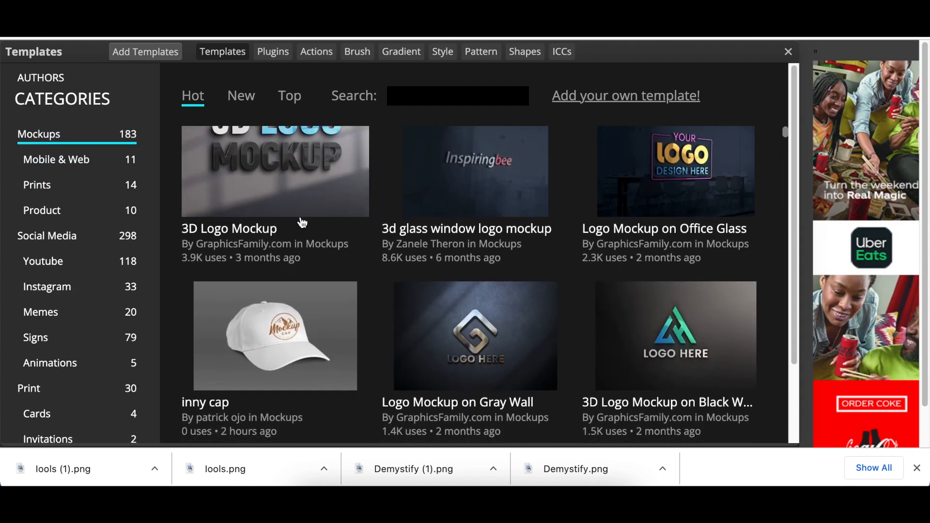
left_click(653, 226)
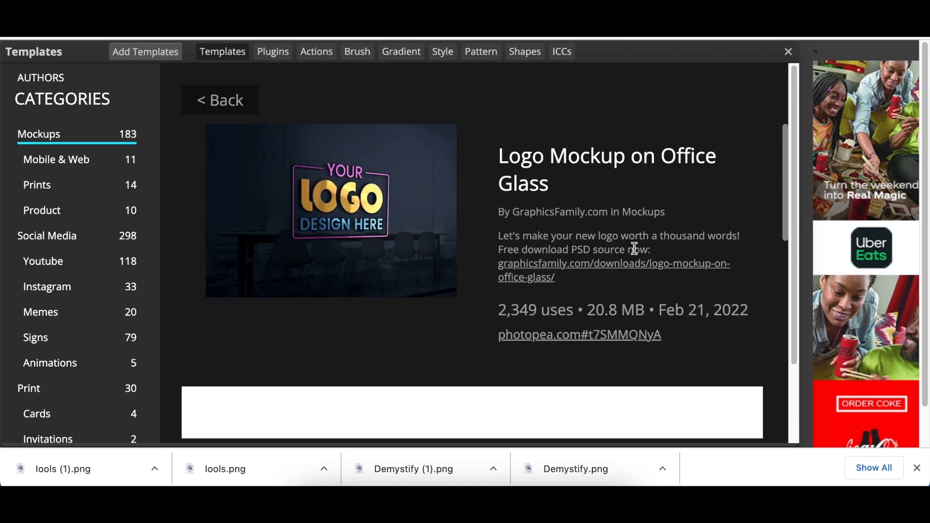
left_click(561, 338)
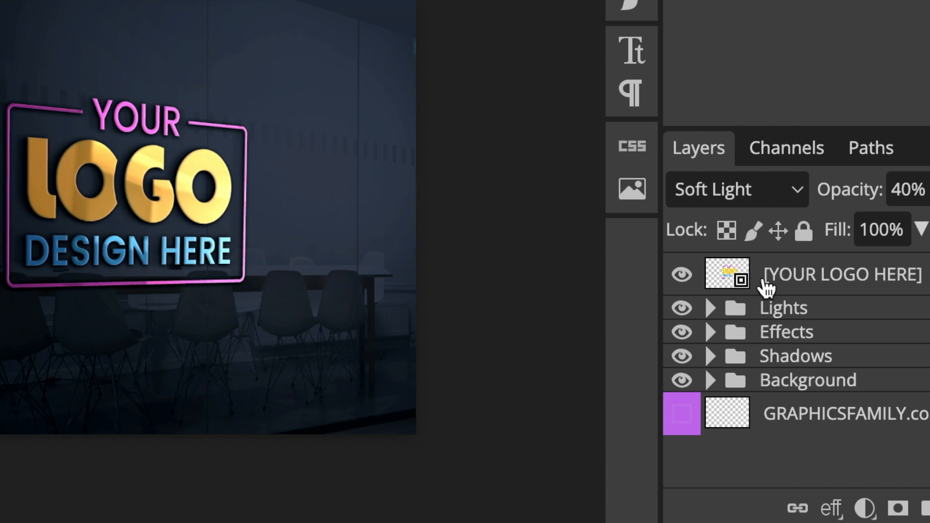
Step: Open the [YOUR LOGO HERE] smart object for editing and hide its Group 3 copy placeholder
left_click(727, 278)
double_click(725, 280)
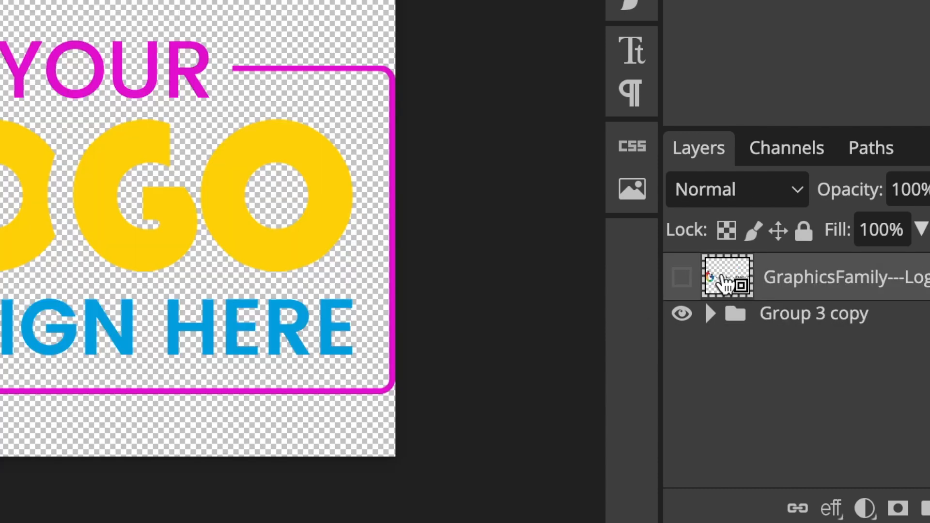
left_click(683, 315)
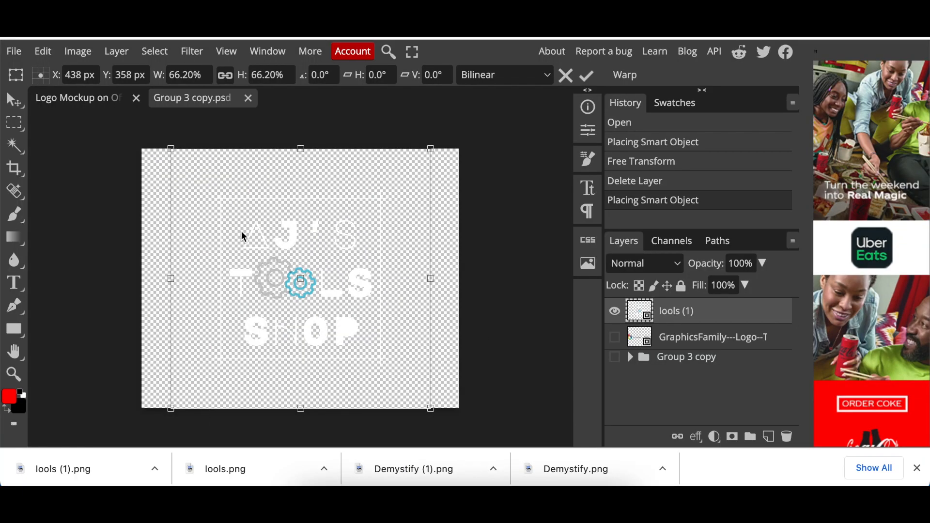
Step: Enlarge the placed framed logo to about 78% wide by 76% high, save the smart object and return to the office glass mockup
left_click_drag(428, 152, 449, 128)
left_click_drag(172, 406, 142, 418)
left_click(14, 51)
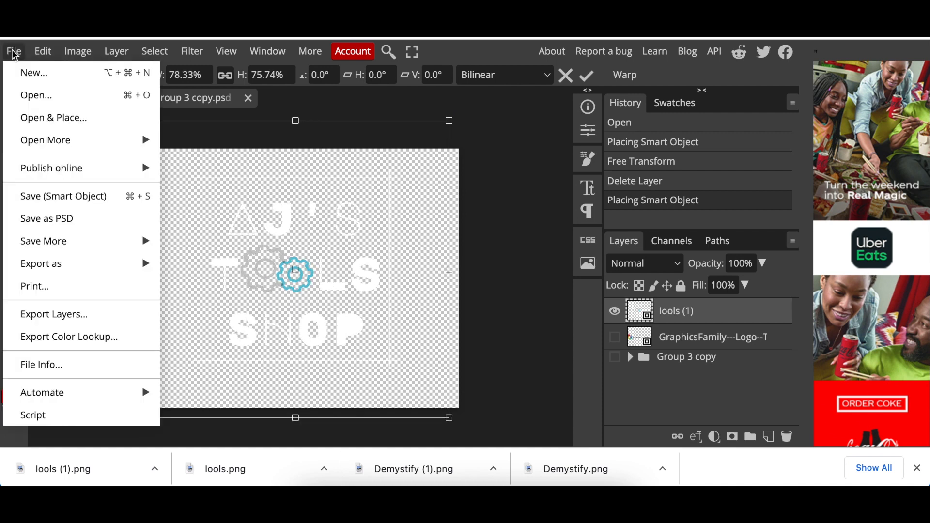
left_click(70, 202)
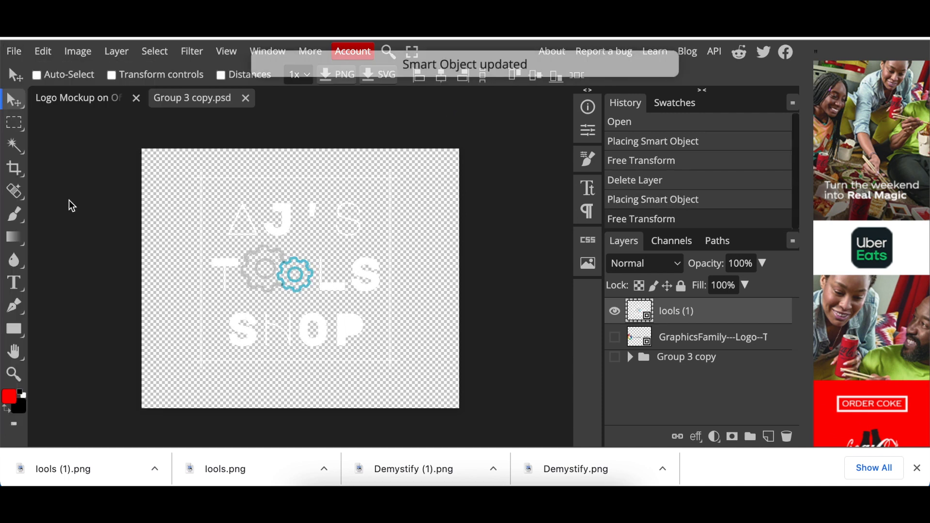
left_click(70, 97)
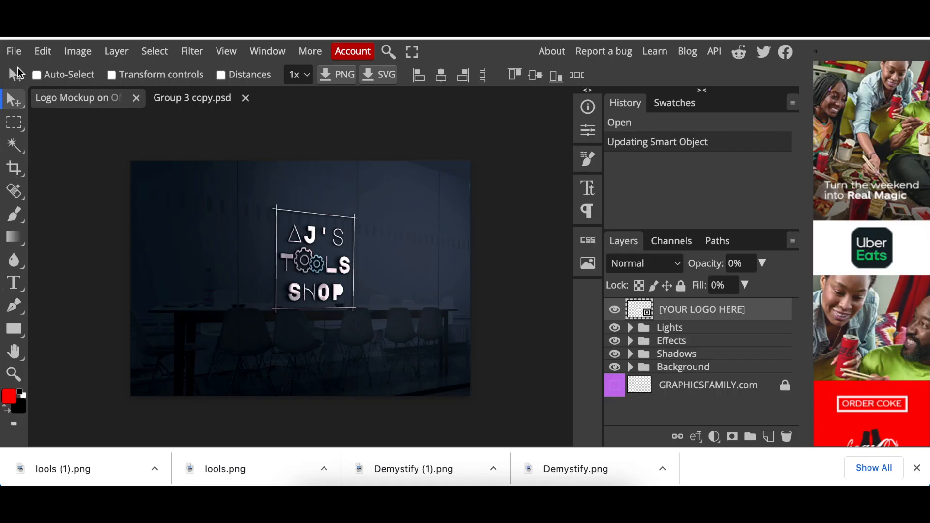
left_click(14, 51)
mouse_move(37, 272)
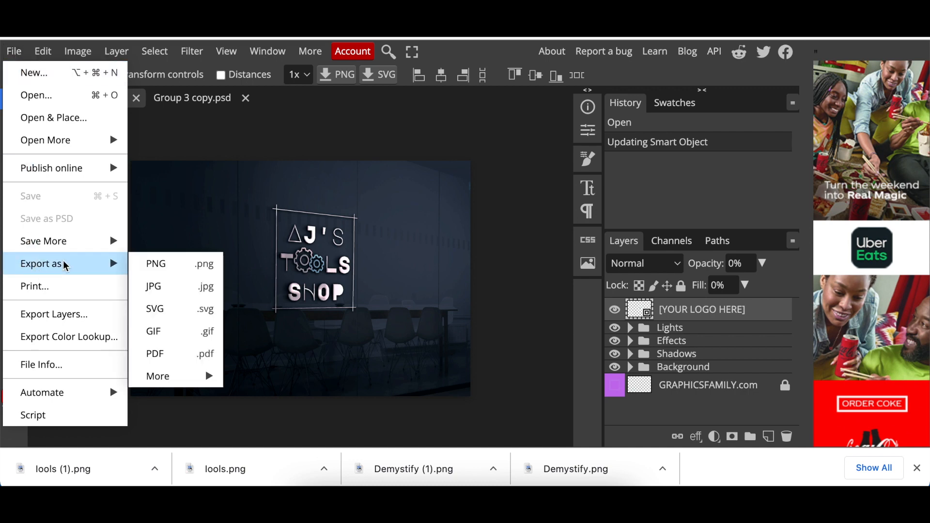
left_click(235, 128)
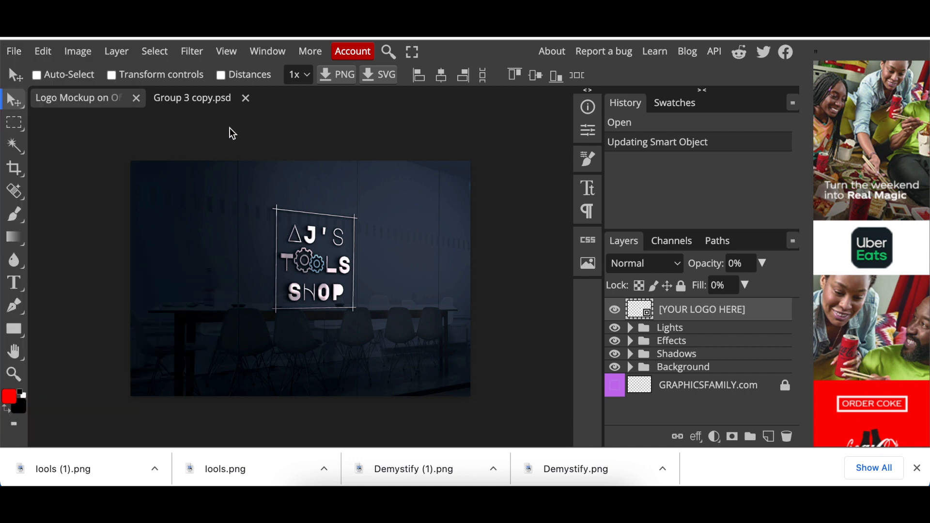
Step: Close Group 3 copy.psd and the office glass mockup, discarding the mockup's unsaved changes
left_click(245, 98)
left_click(137, 99)
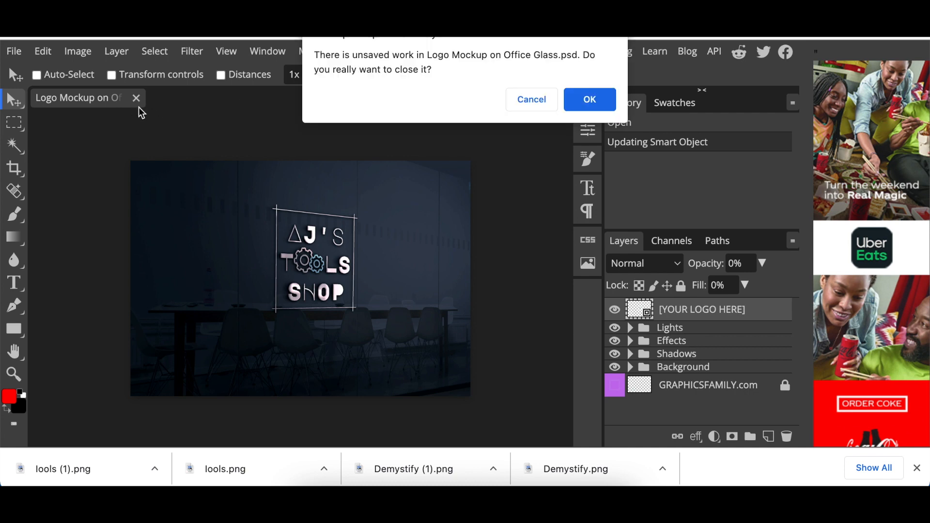
left_click(589, 98)
Step: Open the fresh mockup's logo smart object, hide Group 3 copy and place lools (2).png in it
double_click(637, 314)
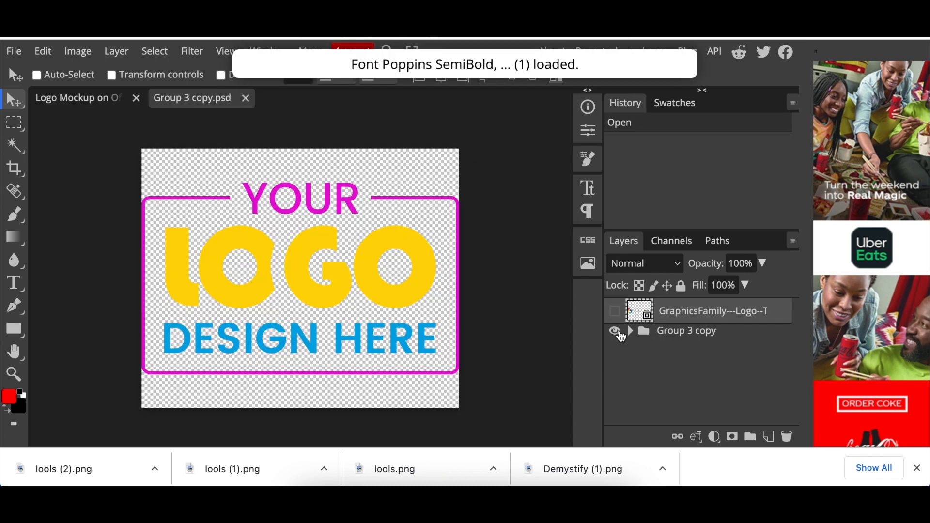
left_click(615, 331)
left_click_drag(87, 469, 199, 418)
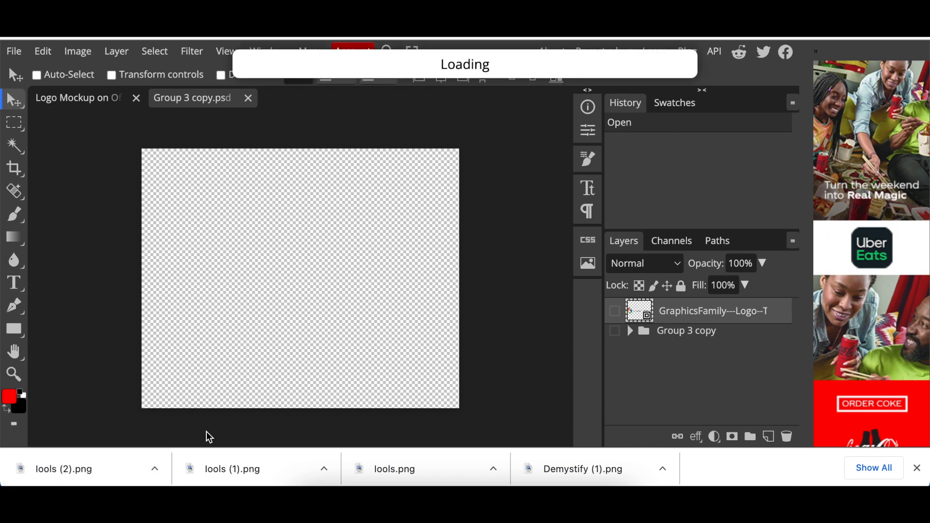
Step: Enlarge the placed toolbox logo to about 74% wide by 79% high and save the smart object to update the office glass mockup
left_click_drag(431, 150, 451, 119)
left_click_drag(453, 409, 459, 424)
left_click_drag(431, 380, 416, 390)
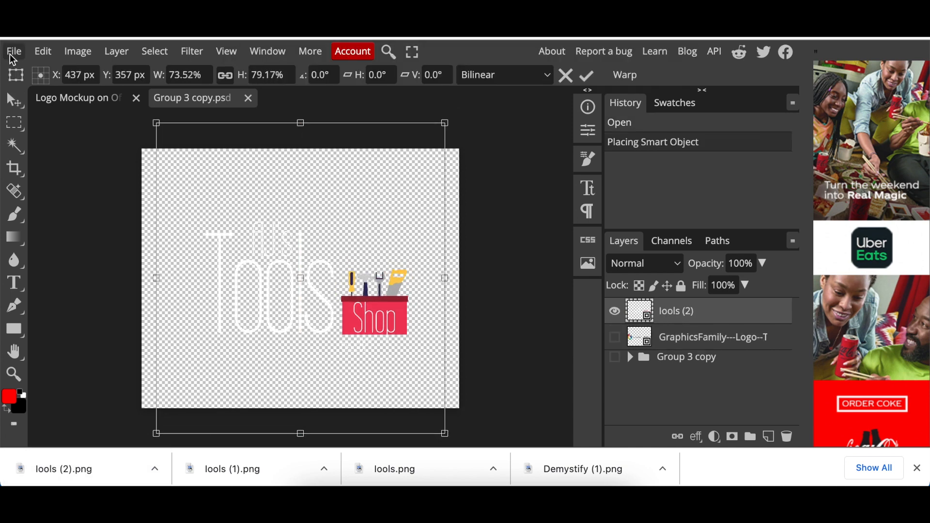
left_click(12, 54)
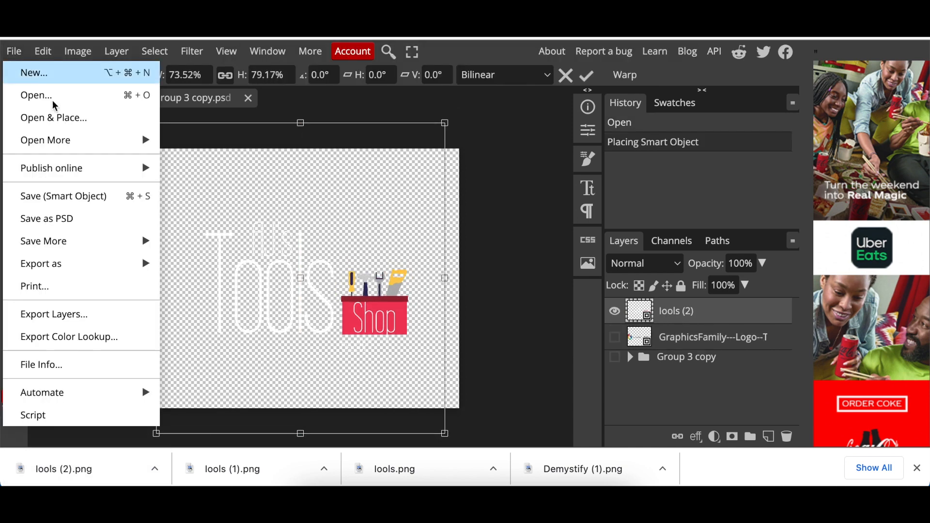
left_click(81, 206)
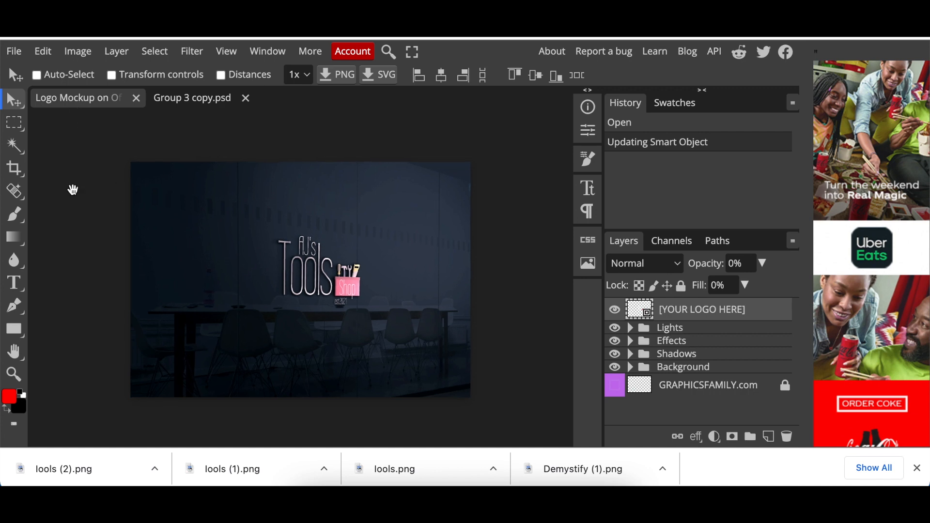
scroll(74, 194, "up", 1)
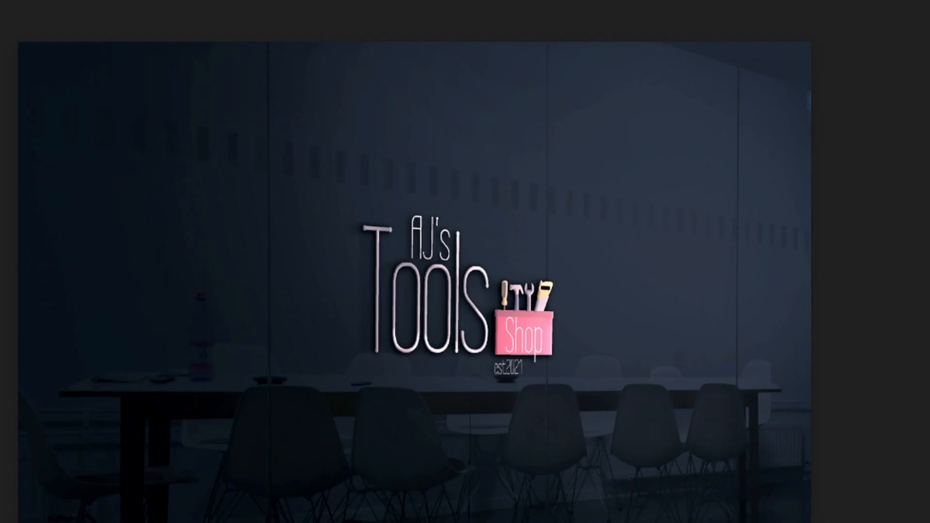